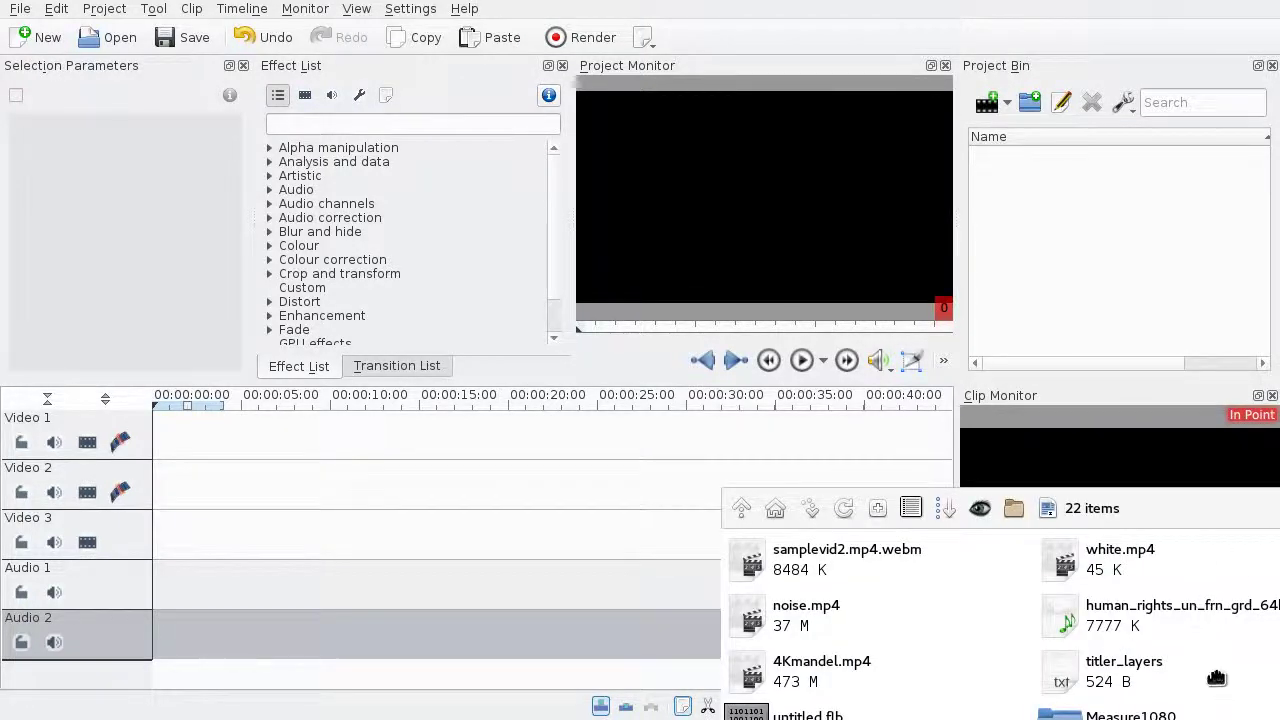
# Add NeverBall.mkv from the file manager to the Project Bin and load it in the preview.
pyautogui.moveTo(1216, 678); pyautogui.dragTo(1062, 462)
pyautogui.moveTo(710, 670); pyautogui.dragTo(1110, 214)
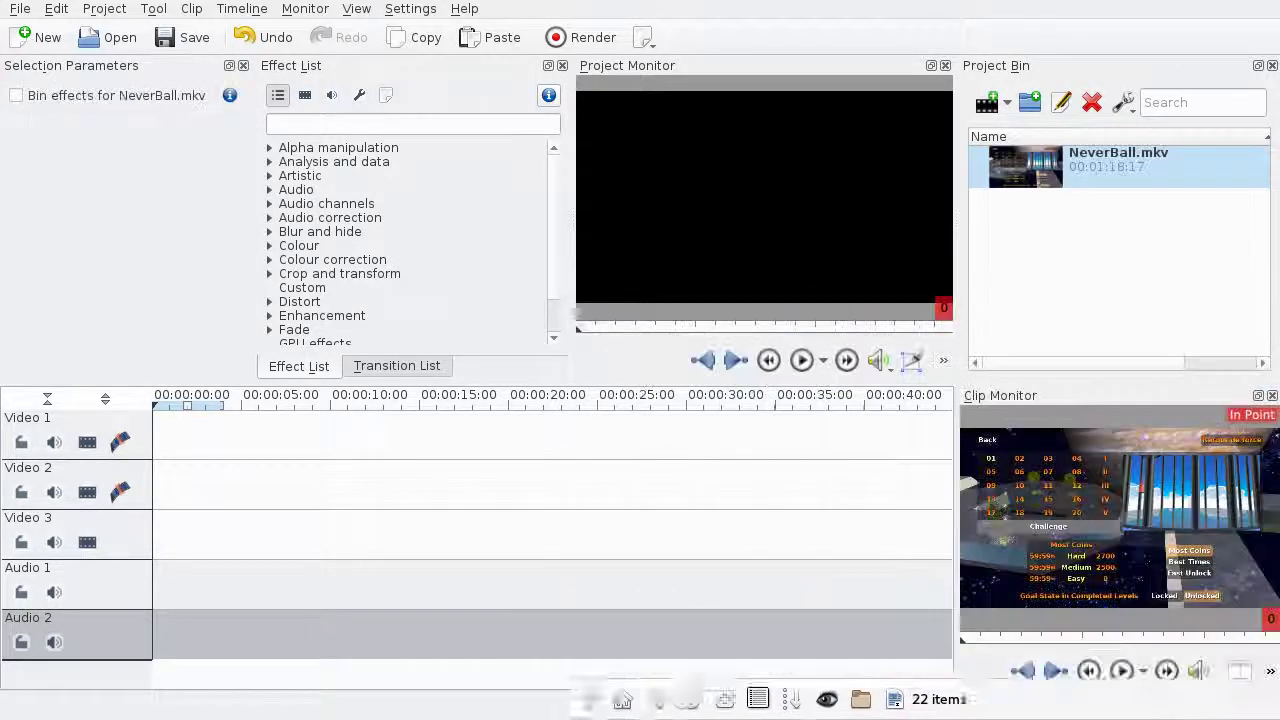
pyautogui.click(1013, 175)
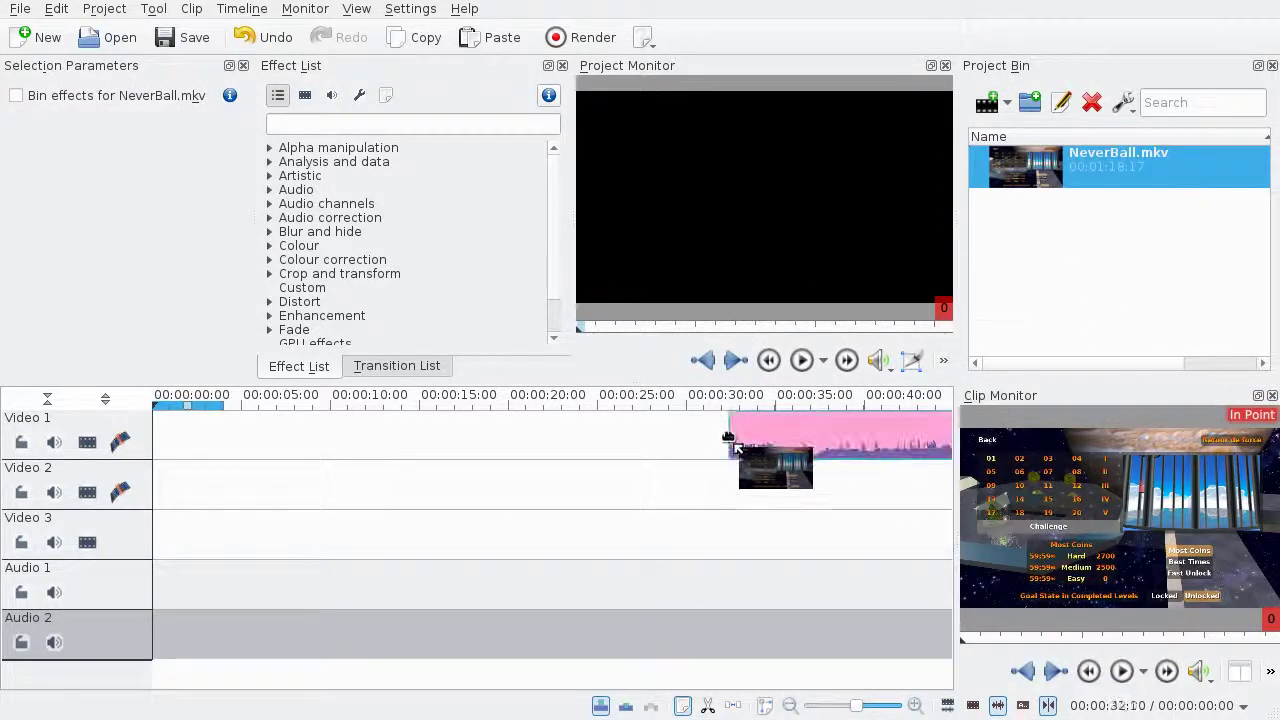
# Place NeverBall.mkv at 0 on Video 2 and briefly play it back.
pyautogui.moveTo(1013, 175); pyautogui.dragTo(213, 485)
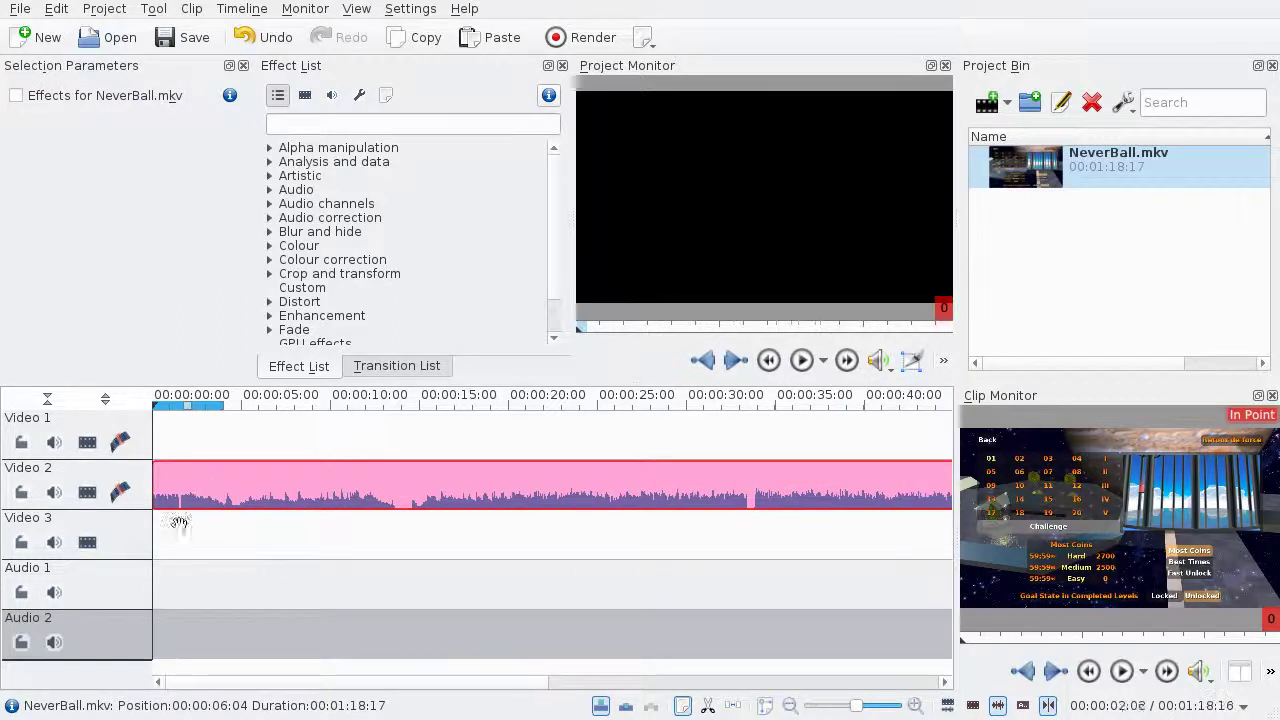
pyautogui.click(157, 555)
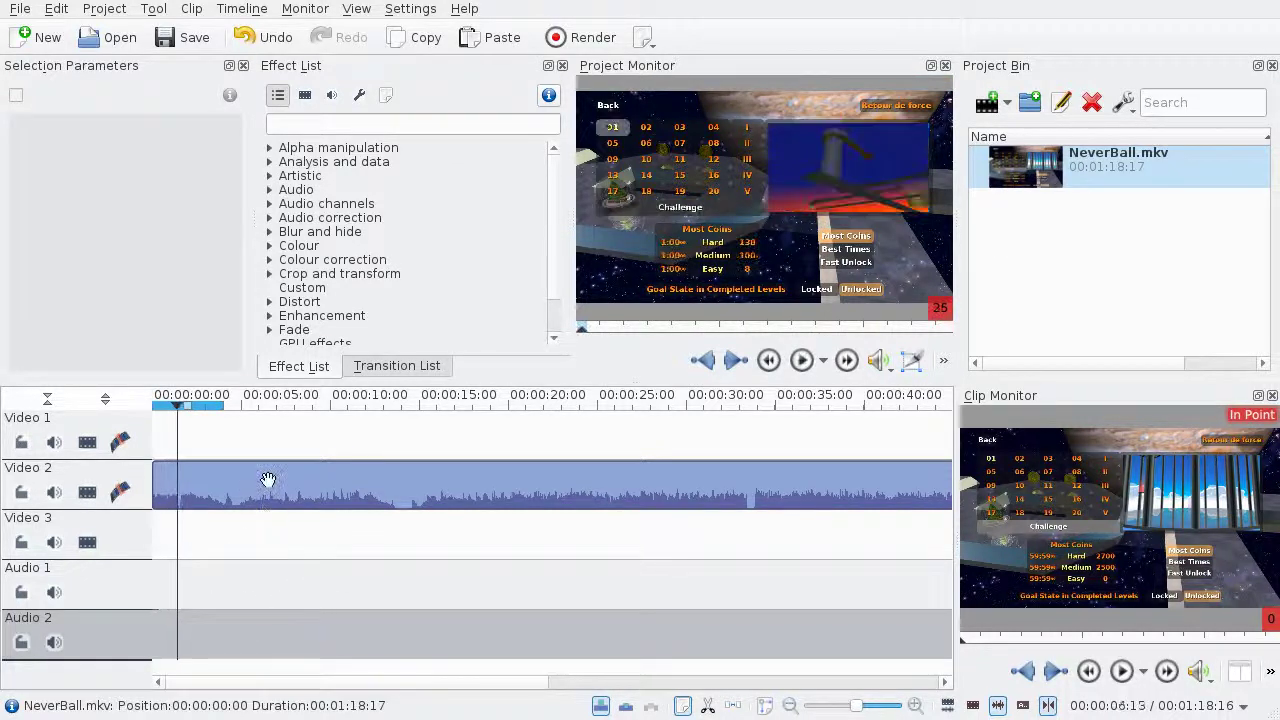
pyautogui.press('space')
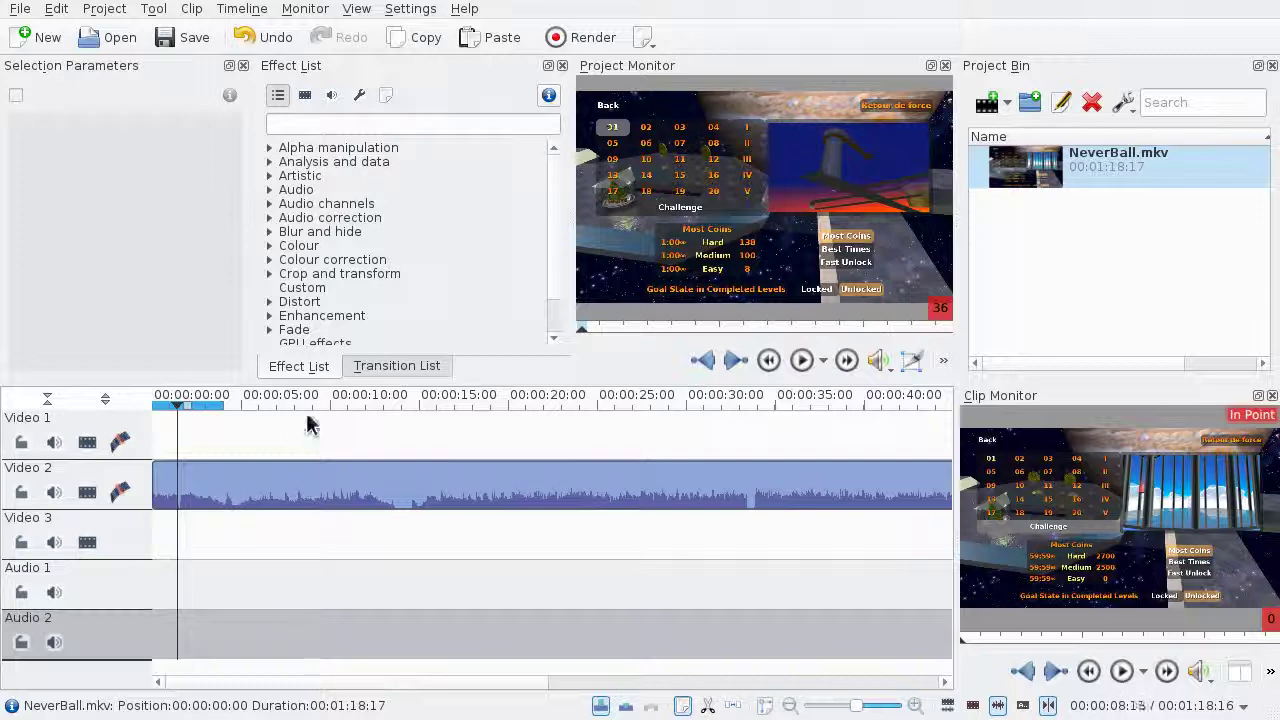
pyautogui.rightClick(240, 483)
# Split the audio off NeverBall.mkv, trim the Audio 1 start, then delete every timeline clip.
pyautogui.click(270, 585)
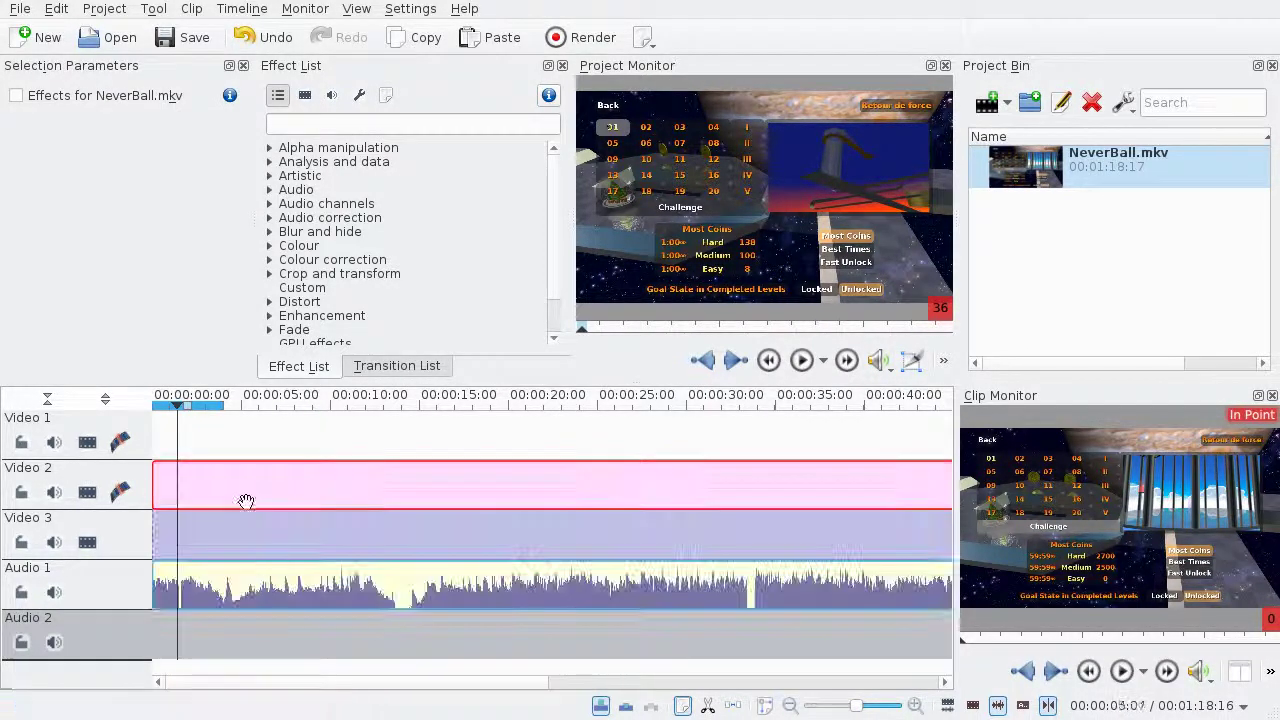
pyautogui.click(246, 427)
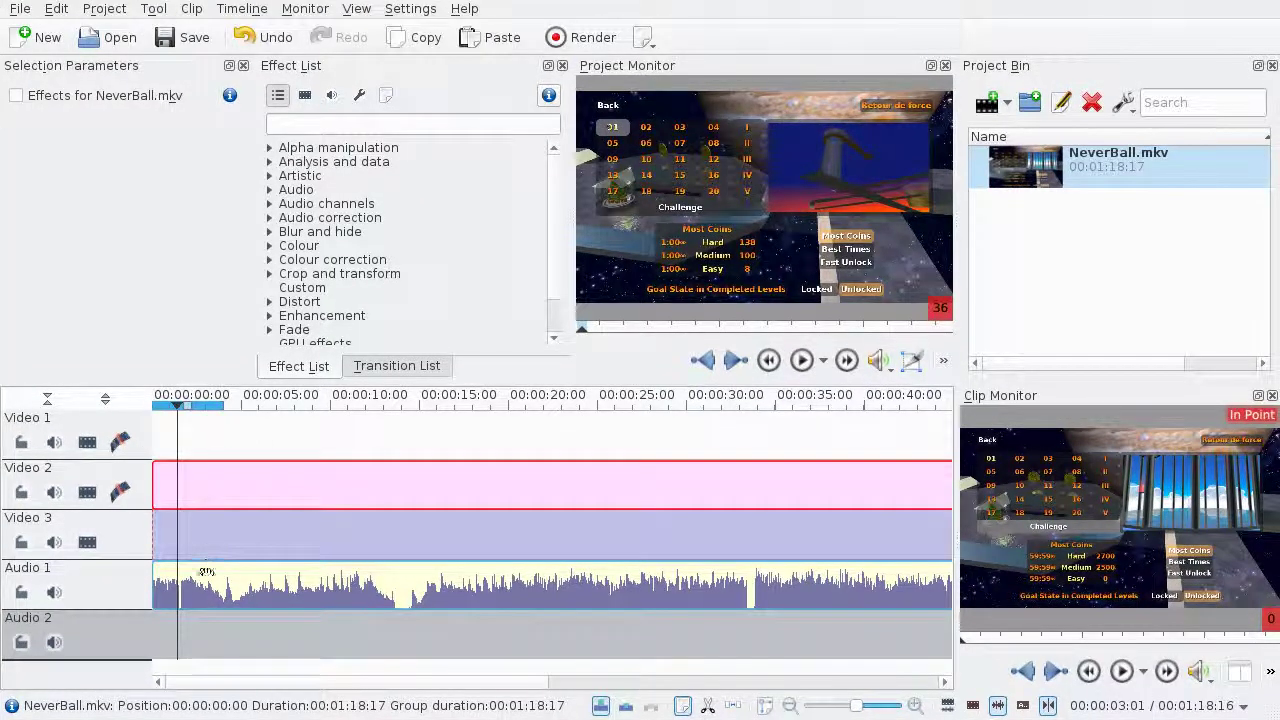
pyautogui.moveTo(157, 590); pyautogui.dragTo(152, 595)
pyautogui.rightClick(272, 593)
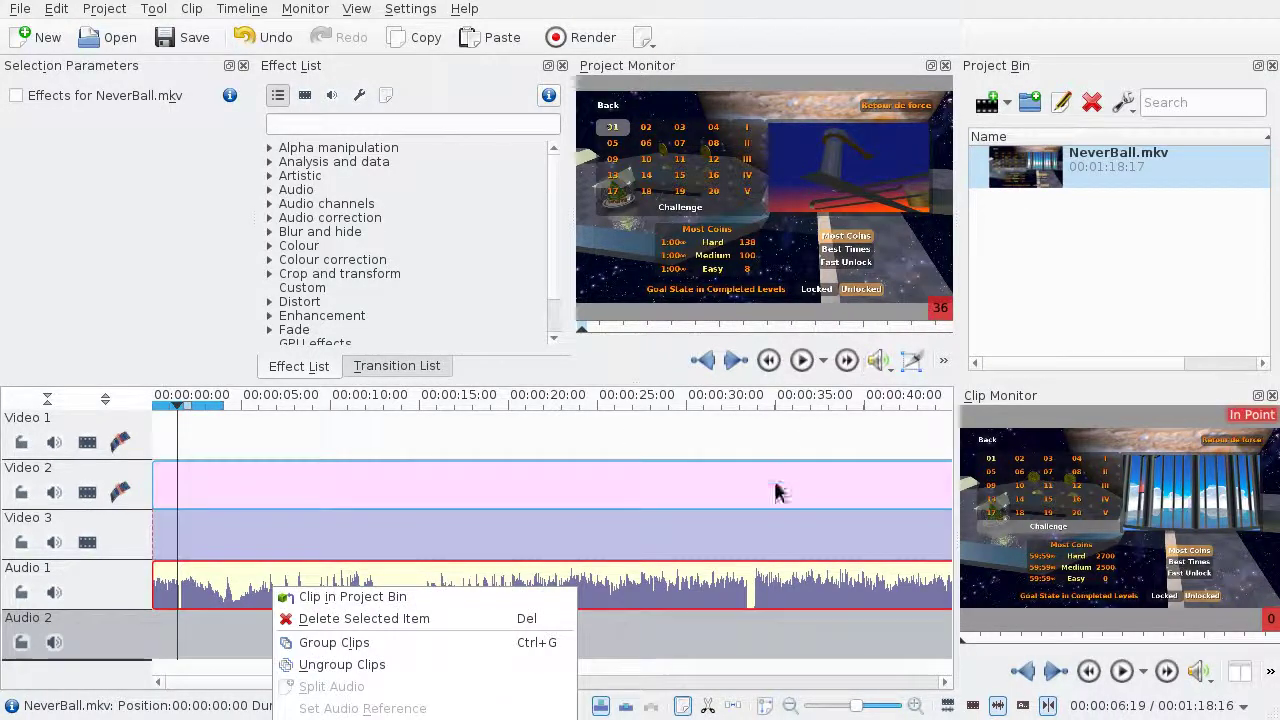
pyautogui.press('Delete')
pyautogui.write('cd')
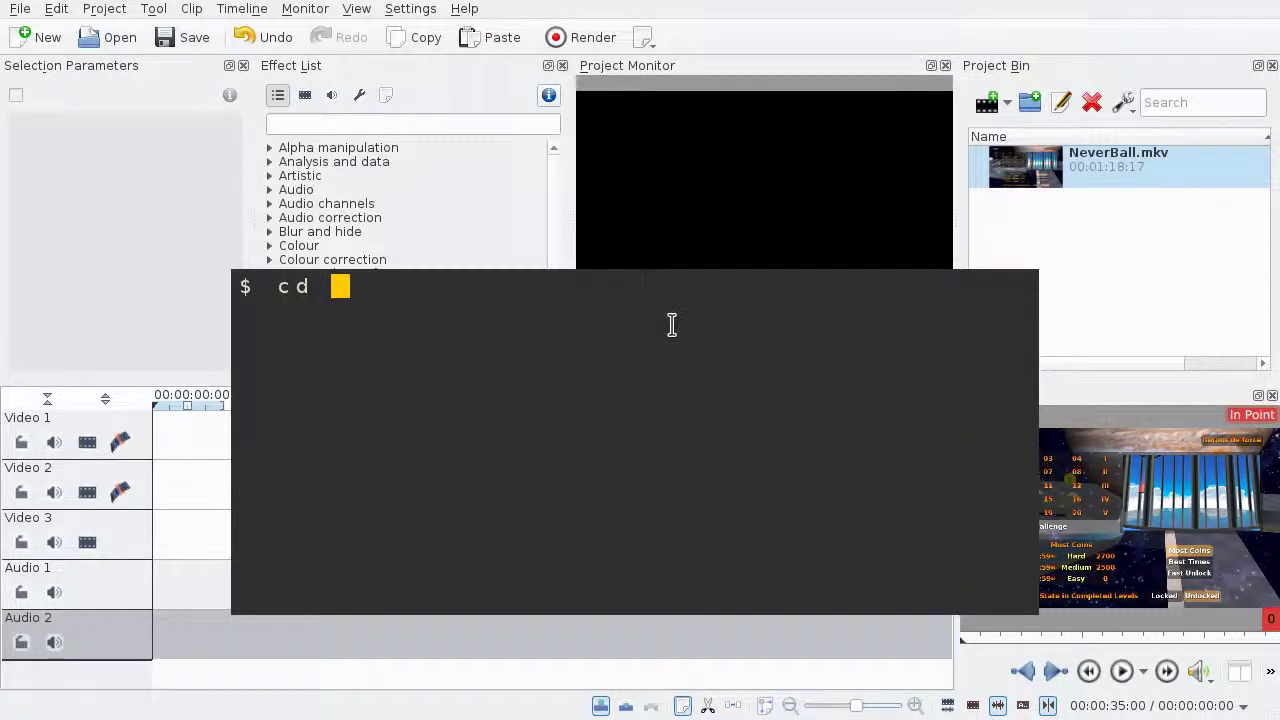
# Cancel the unfinished cd, run pwd to confirm SampleVideoMaterial, then clear the screen.
pyautogui.write('vid/Sam')
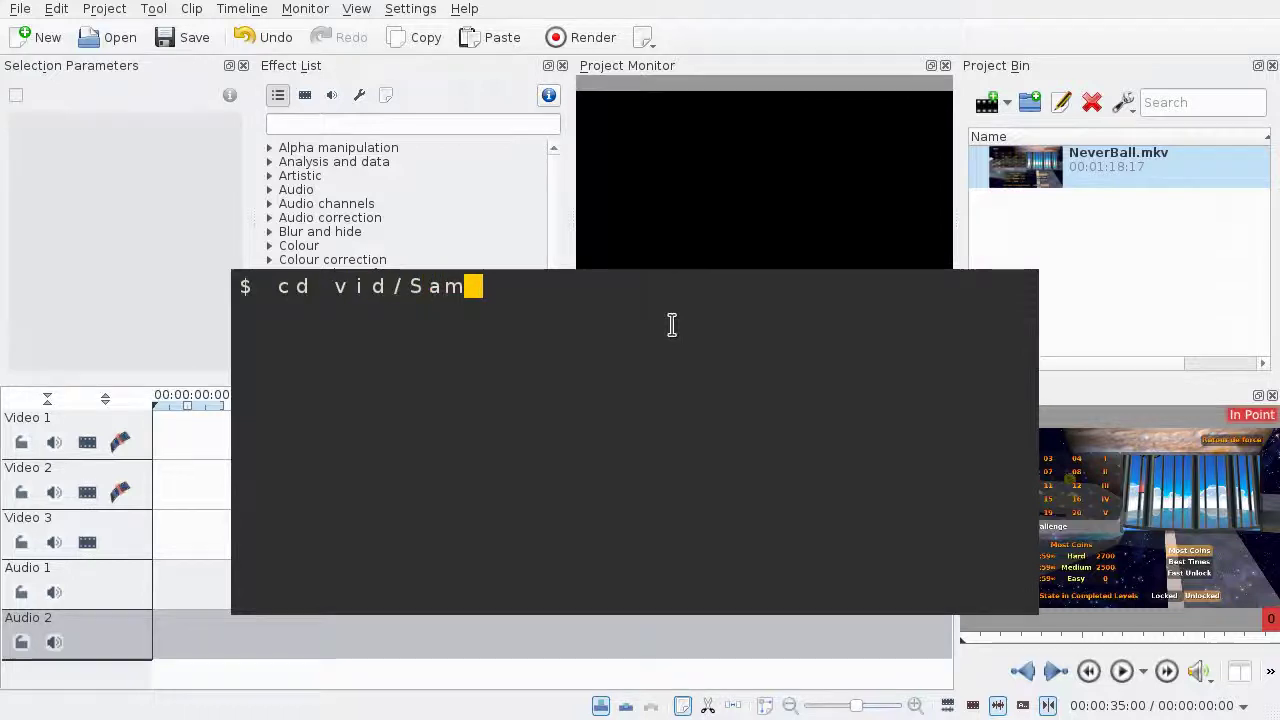
pyautogui.hotkey('ctrl', 'c')
pyautogui.write('pwd')
pyautogui.press('Return')
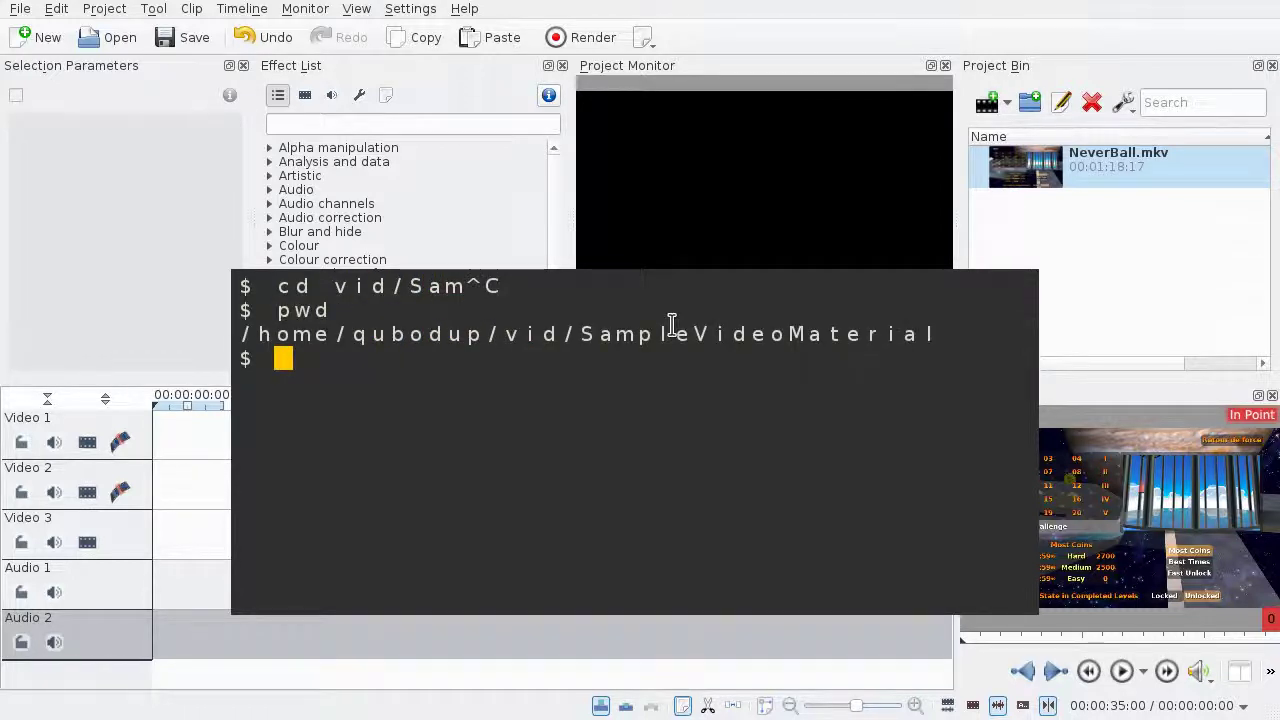
pyautogui.hotkey('ctrl', 'l')
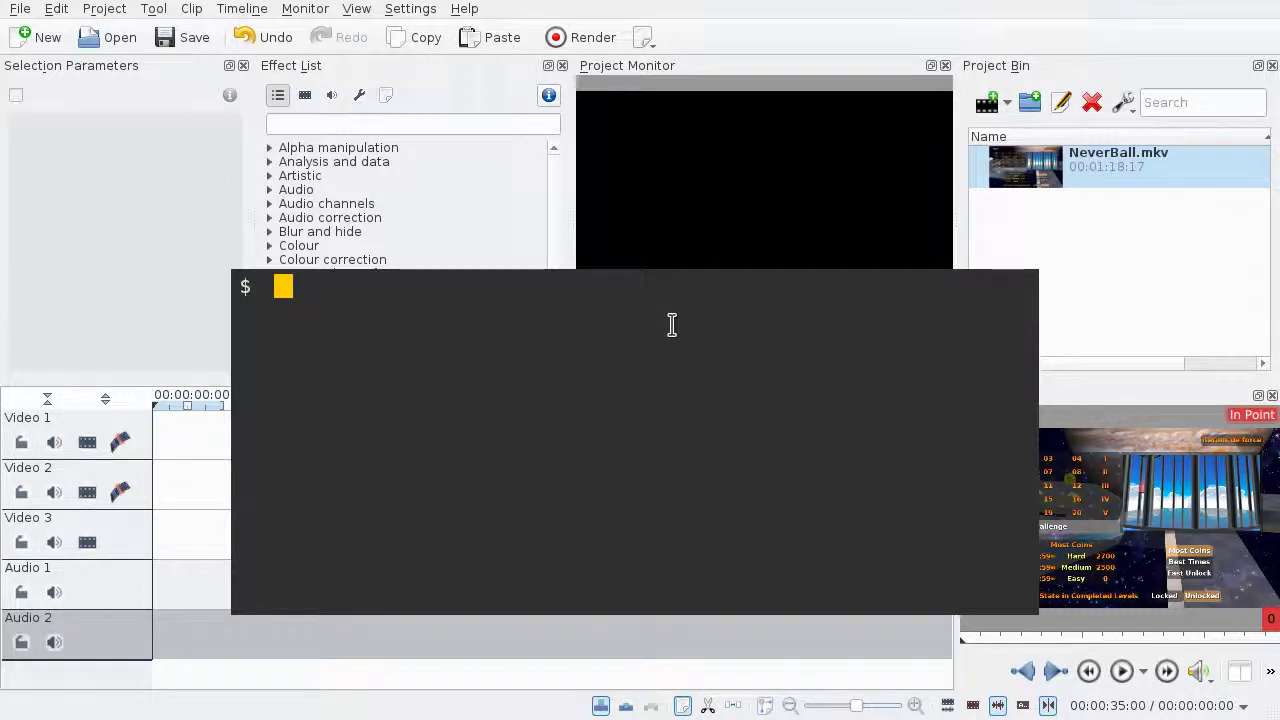
# Bring up the file manager and locate NeverBall.mkv beside the terminal.
pyautogui.click(1063, 606)
pyautogui.press('super+e')
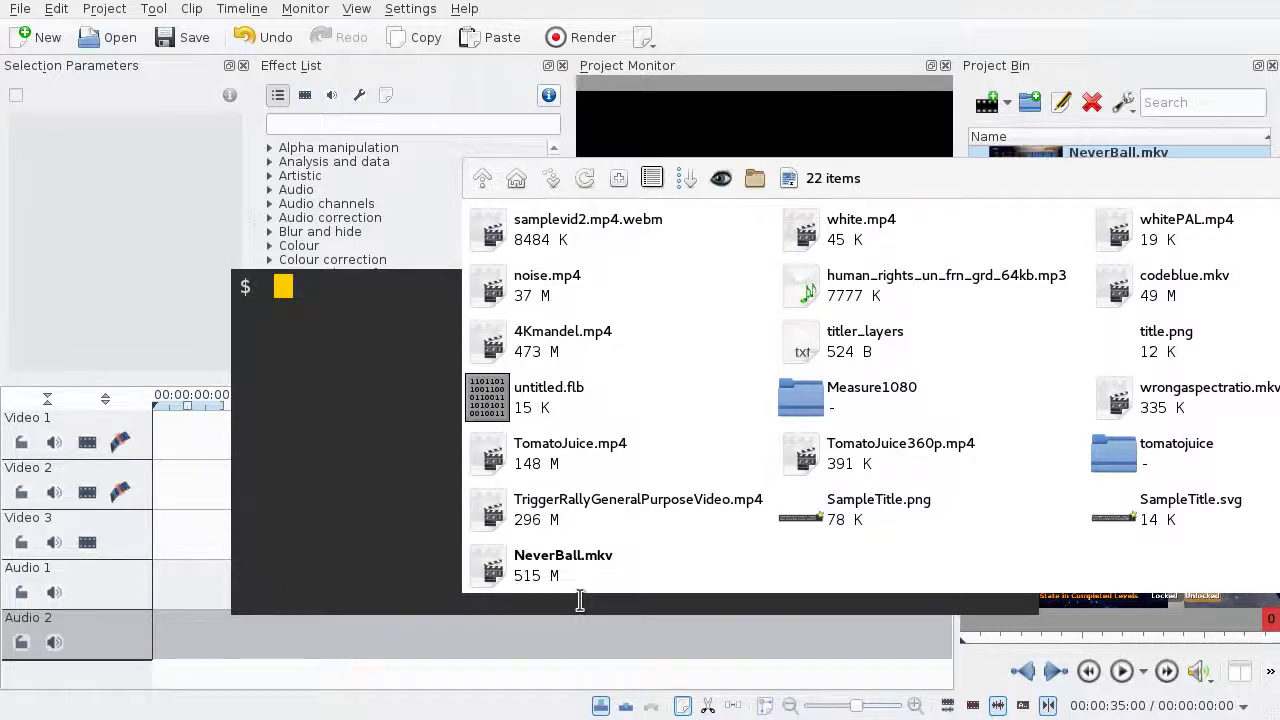
pyautogui.click(547, 573)
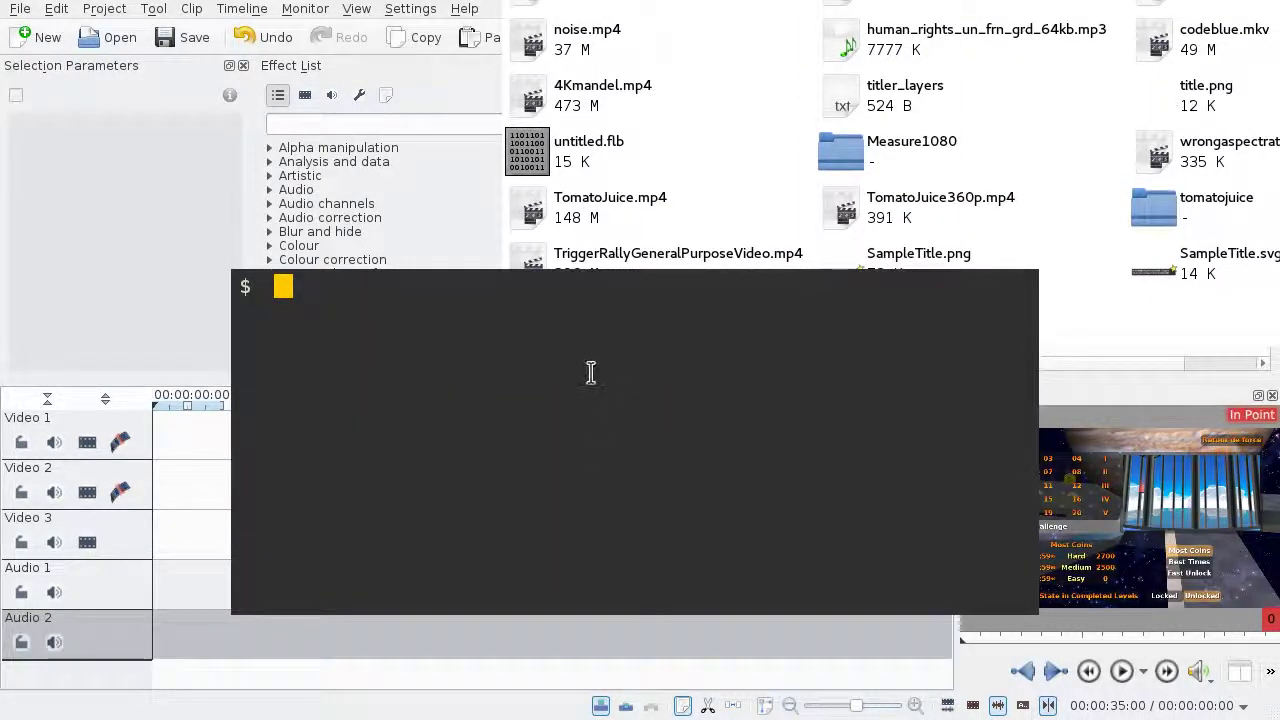
pyautogui.moveTo(589, 371); pyautogui.dragTo(586, 463)
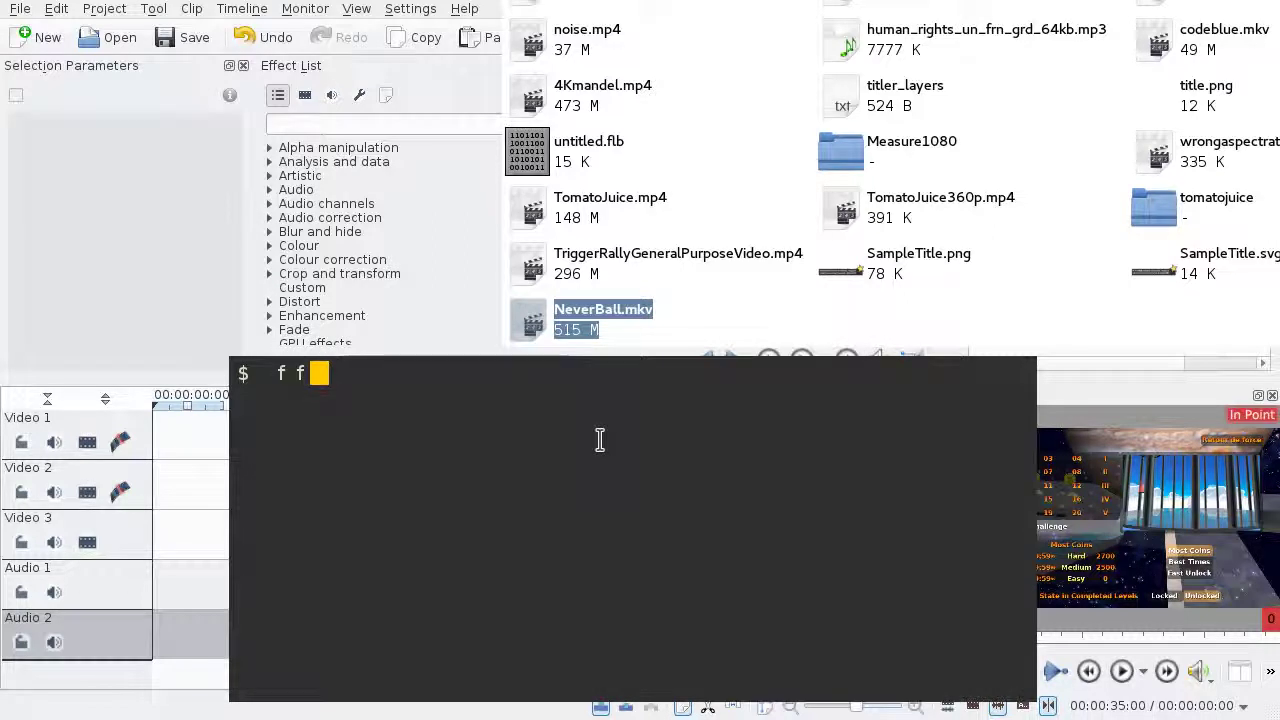
# Try running the avconv converter, then clear the terminal screen.
pyautogui.write('mpeg')
pyautogui.press('BackSpace')
pyautogui.press('BackSpace')
pyautogui.press('BackSpace')
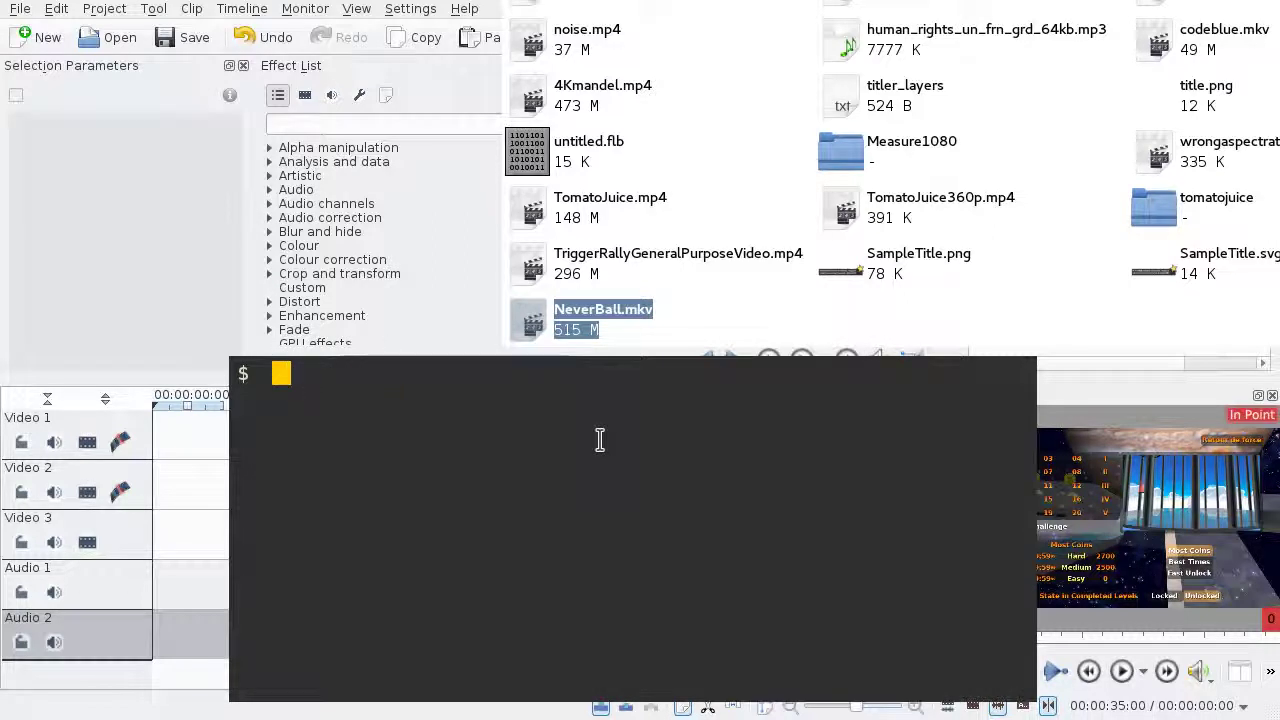
pyautogui.write('conv')
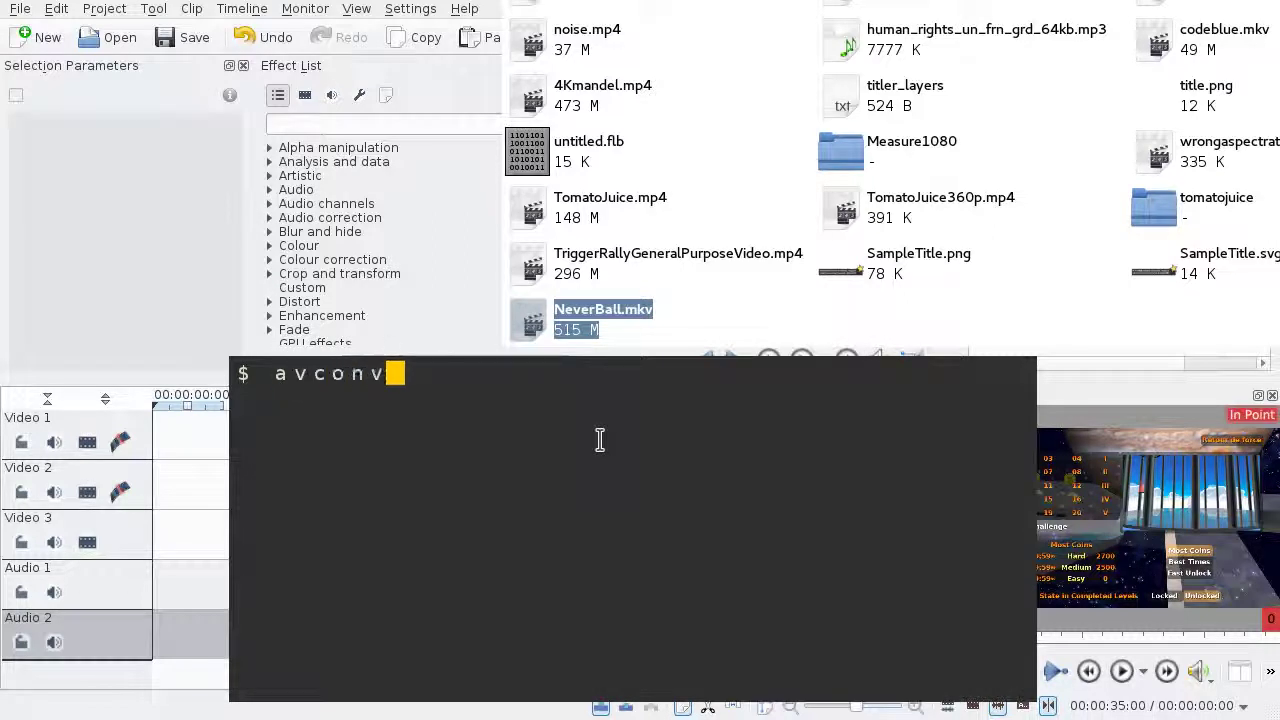
pyautogui.press('Return')
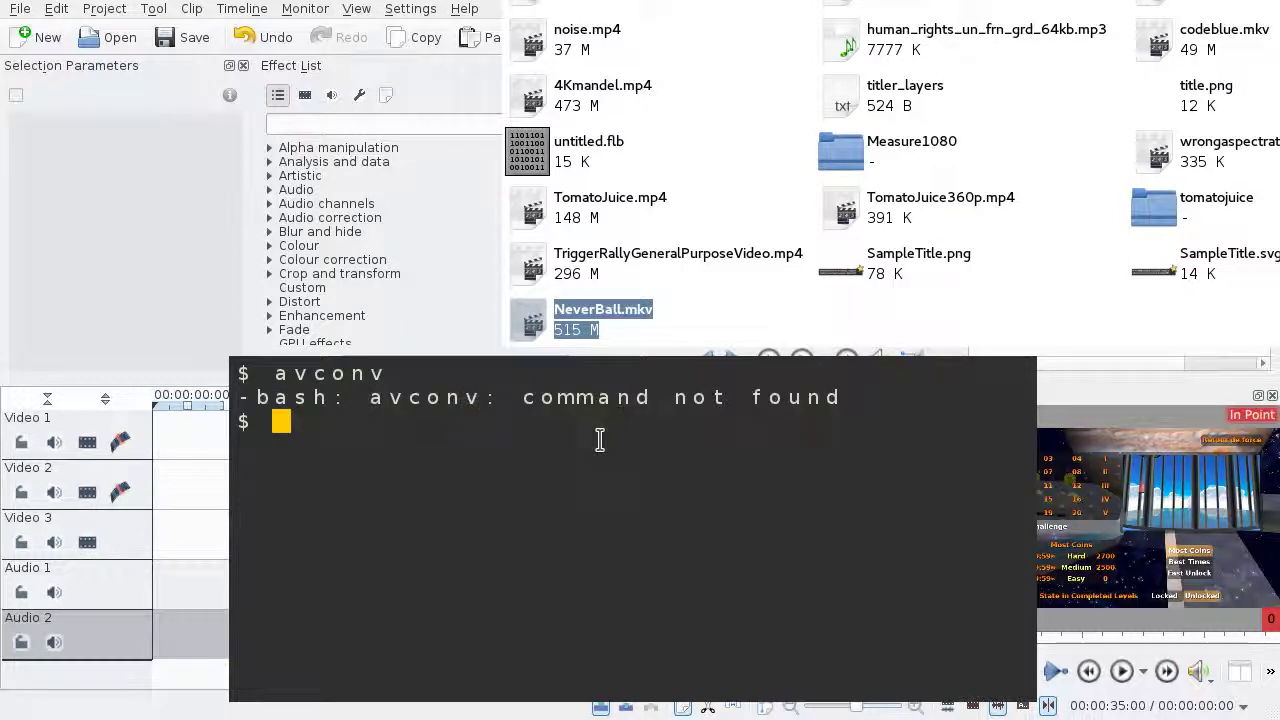
pyautogui.hotkey('ctrl', 'l')
# Run ffmpeg -i NeverBall.mkv -vn NeverBallAudio.wav and hide the terminal.
pyautogui.write('ff')
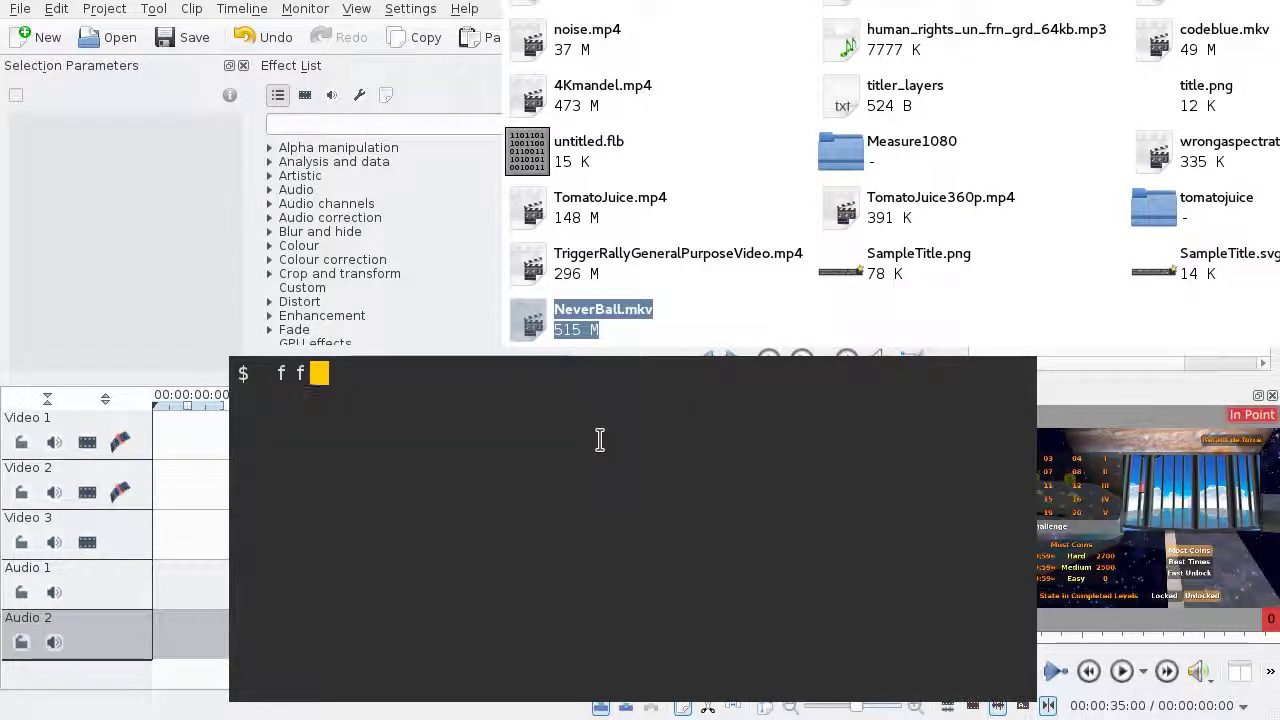
pyautogui.write('mpeg -io')
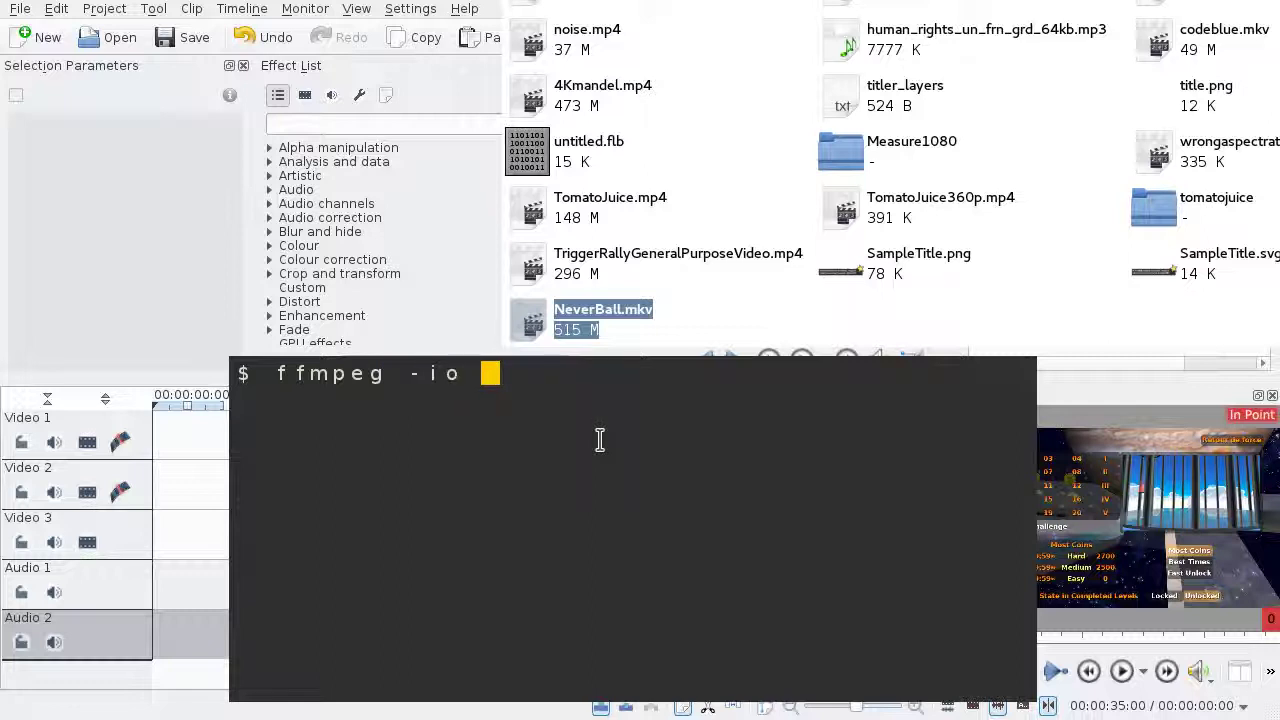
pyautogui.press('BackSpace')
pyautogui.press('BackSpace')
pyautogui.press('Tab')
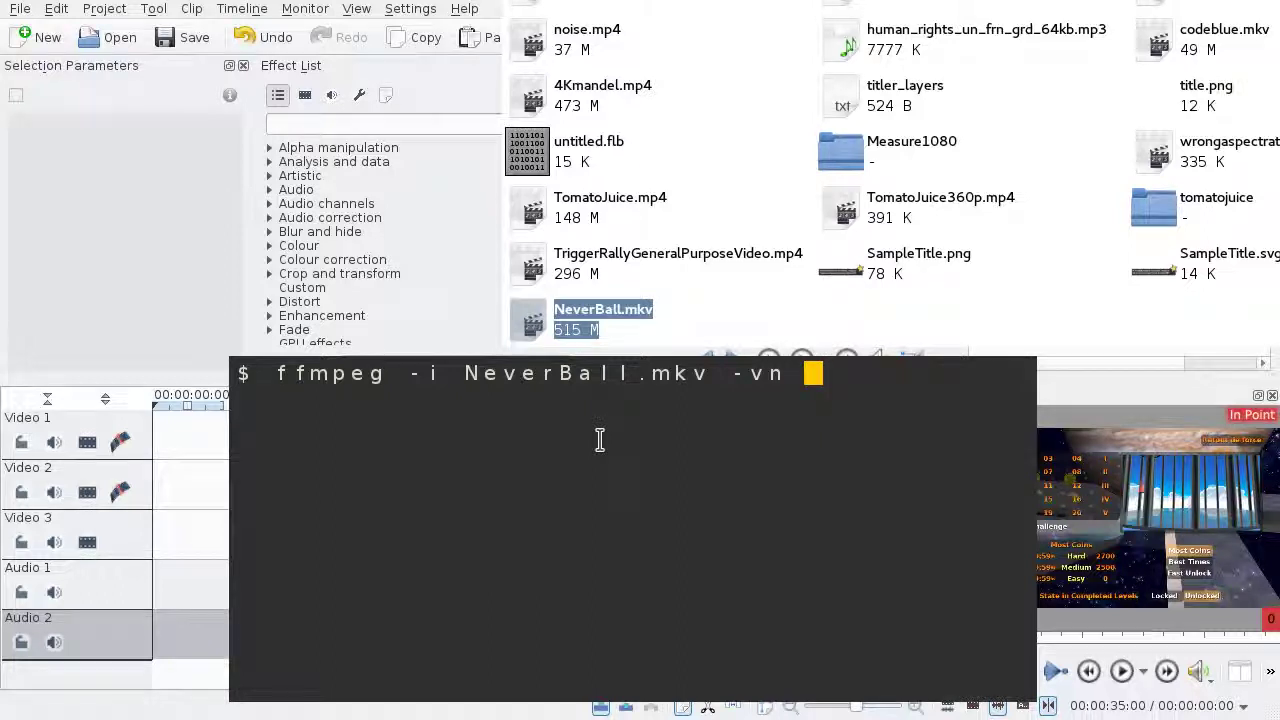
pyautogui.press('Tab')
pyautogui.press('BackSpace')
pyautogui.press('BackSpace')
pyautogui.press('BackSpace')
pyautogui.press('BackSpace')
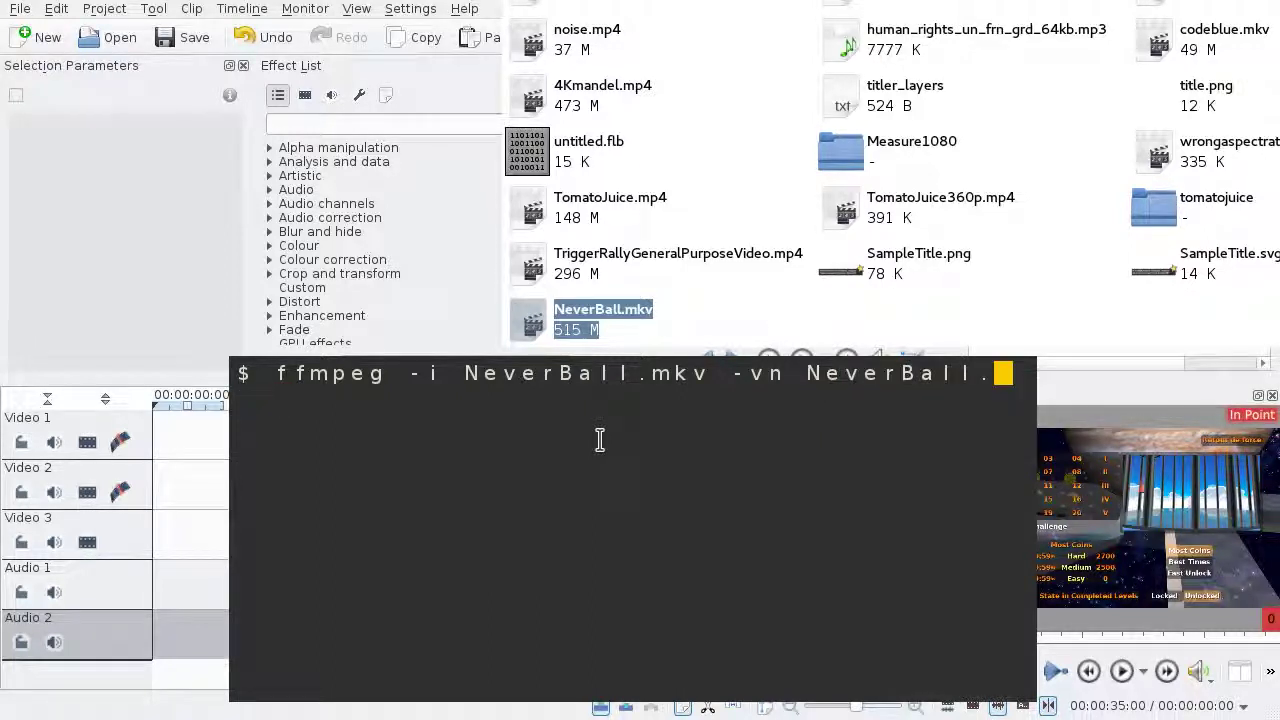
pyautogui.write('Au')
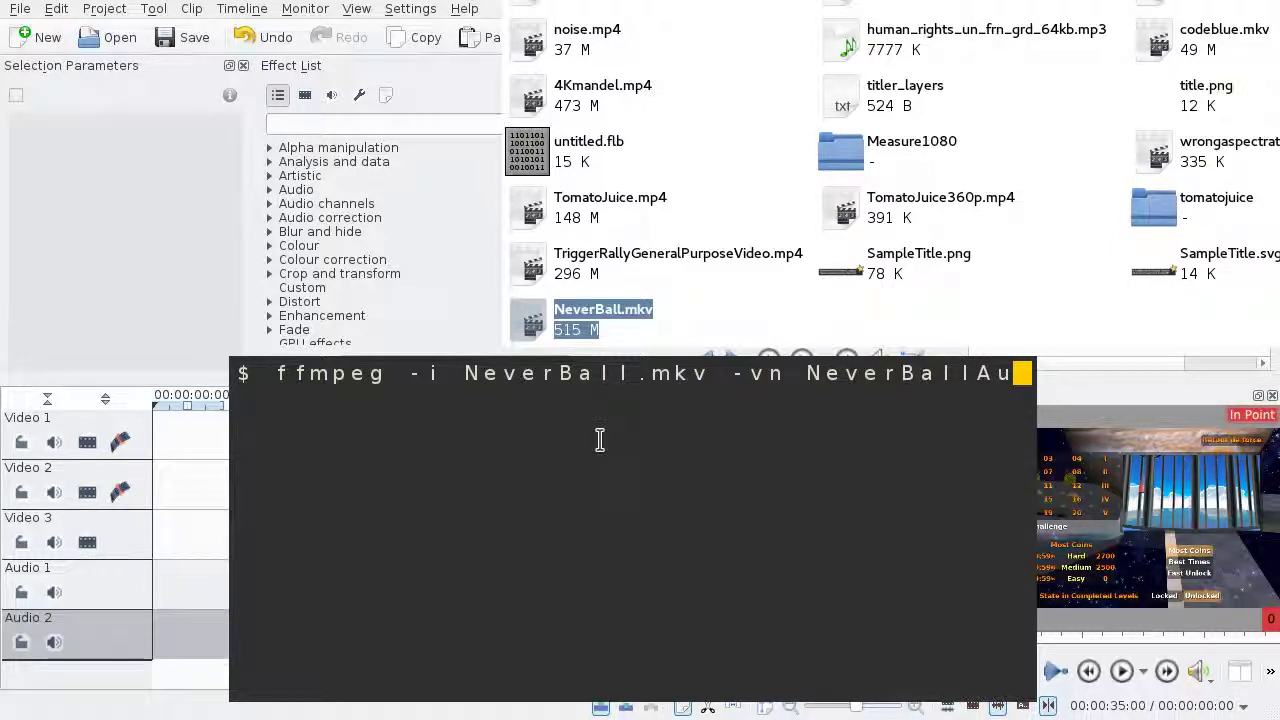
pyautogui.write('dio.w')
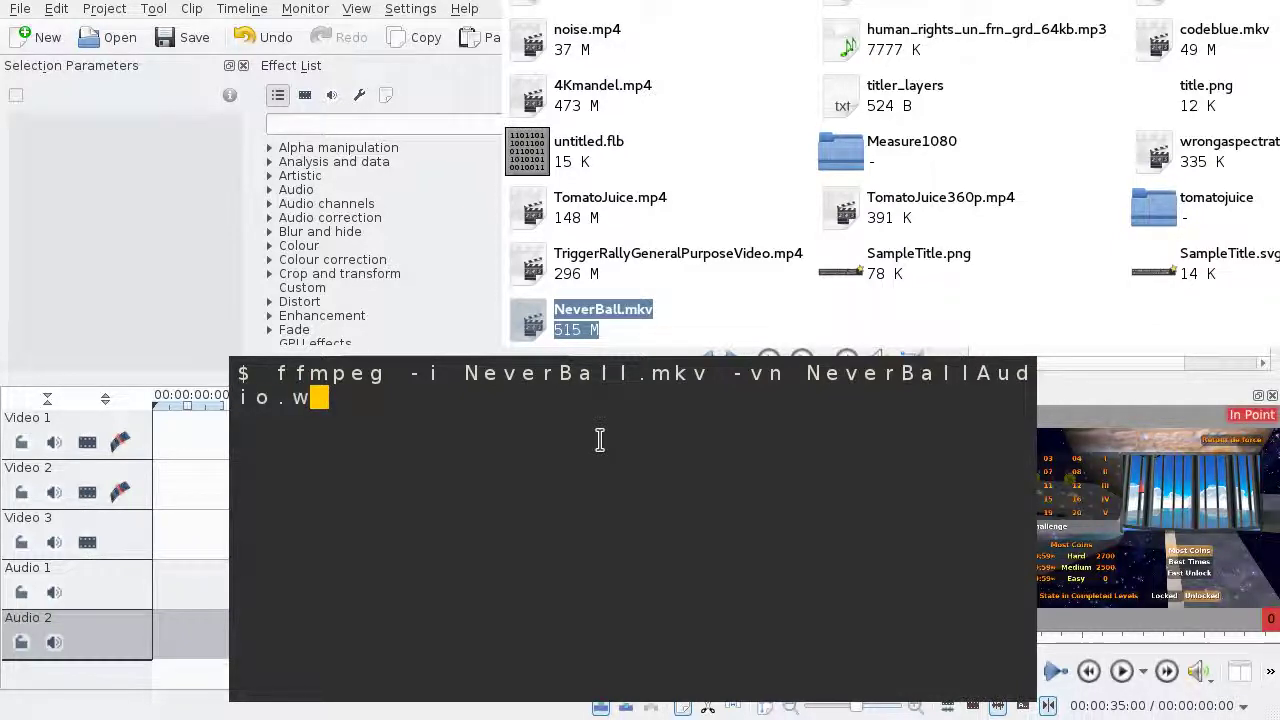
pyautogui.write('av')
pyautogui.press('Return')
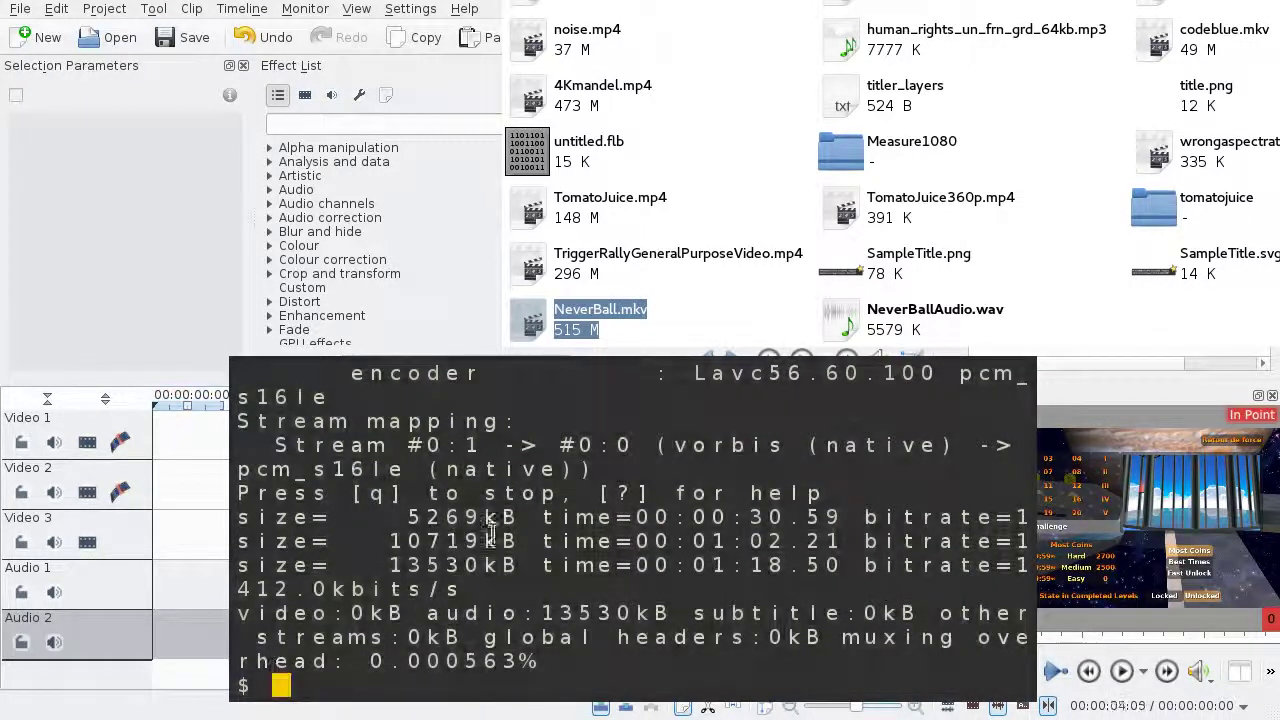
pyautogui.hotkey('ctrl', 'd')
# Import NeverBallAudio.wav into the Project Bin and put NeverBall.mkv at the start of Video 2.
pyautogui.moveTo(1088, 312)
pyautogui.mouseDown()
pyautogui.moveTo(912, 110)
pyautogui.moveTo(866, 166)
pyautogui.mouseUp()
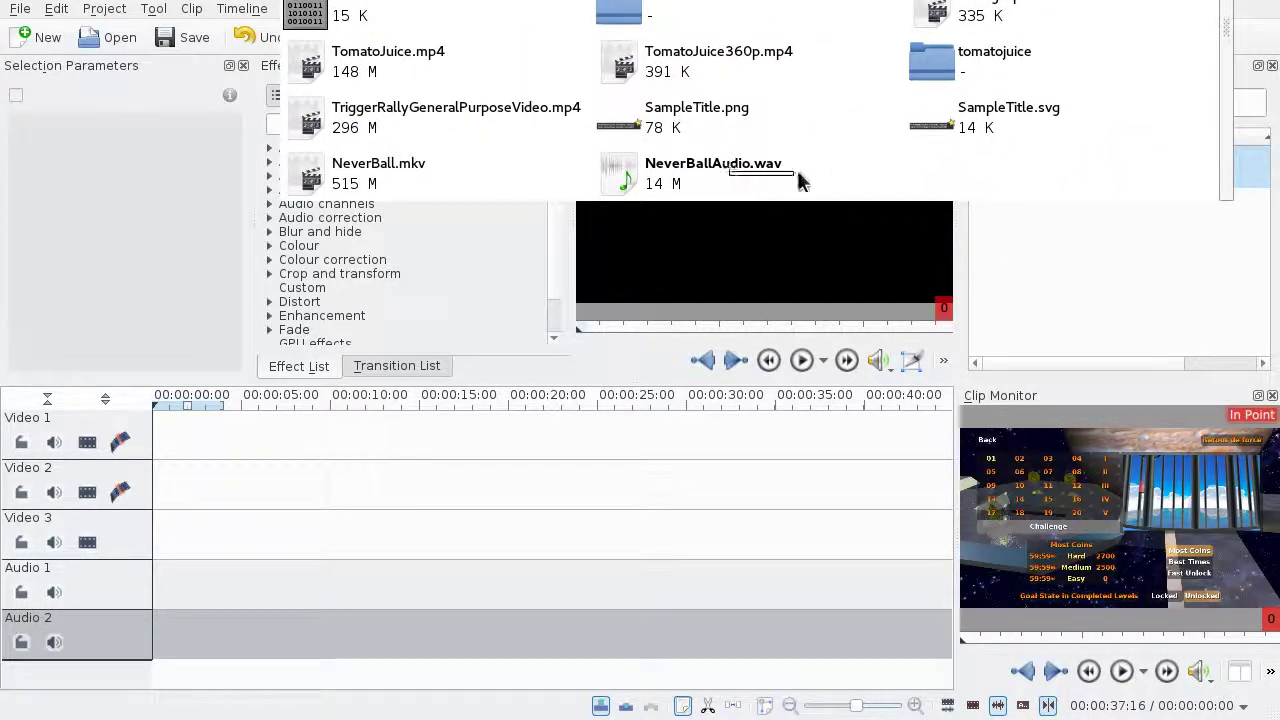
pyautogui.moveTo(777, 165); pyautogui.dragTo(1058, 270)
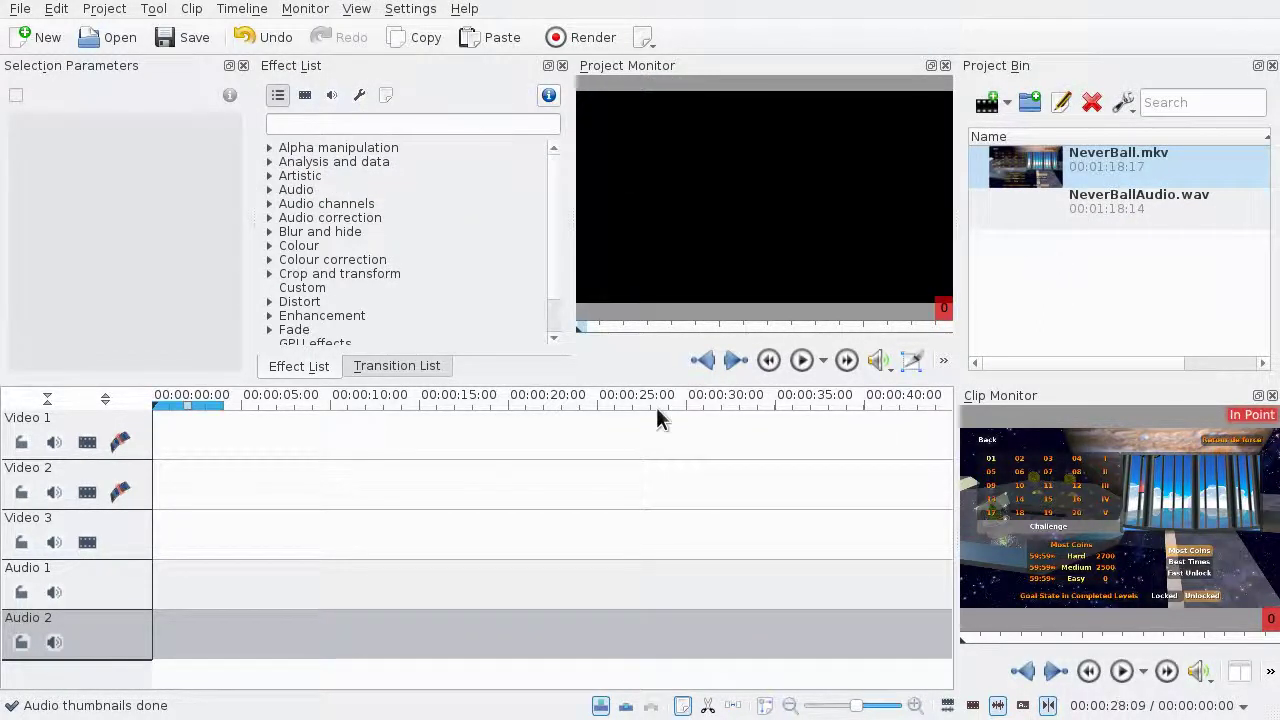
pyautogui.scroll(-3, 558, 505)
pyautogui.moveTo(1024, 166)
pyautogui.mouseDown()
pyautogui.moveTo(1017, 212)
pyautogui.moveTo(316, 455)
pyautogui.mouseUp()
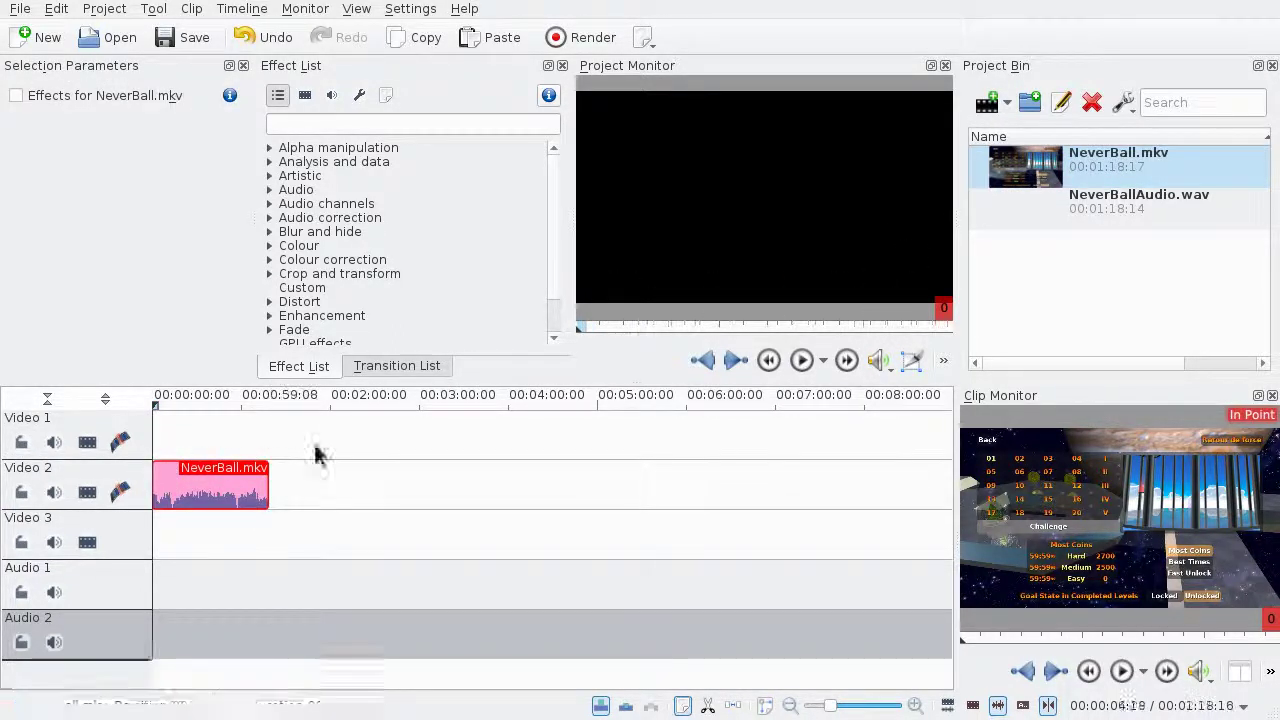
# Place NeverBallAudio.wav on Audio 1 at 00:00:00, beneath the video clip.
pyautogui.moveTo(1062, 207); pyautogui.dragTo(137, 556)
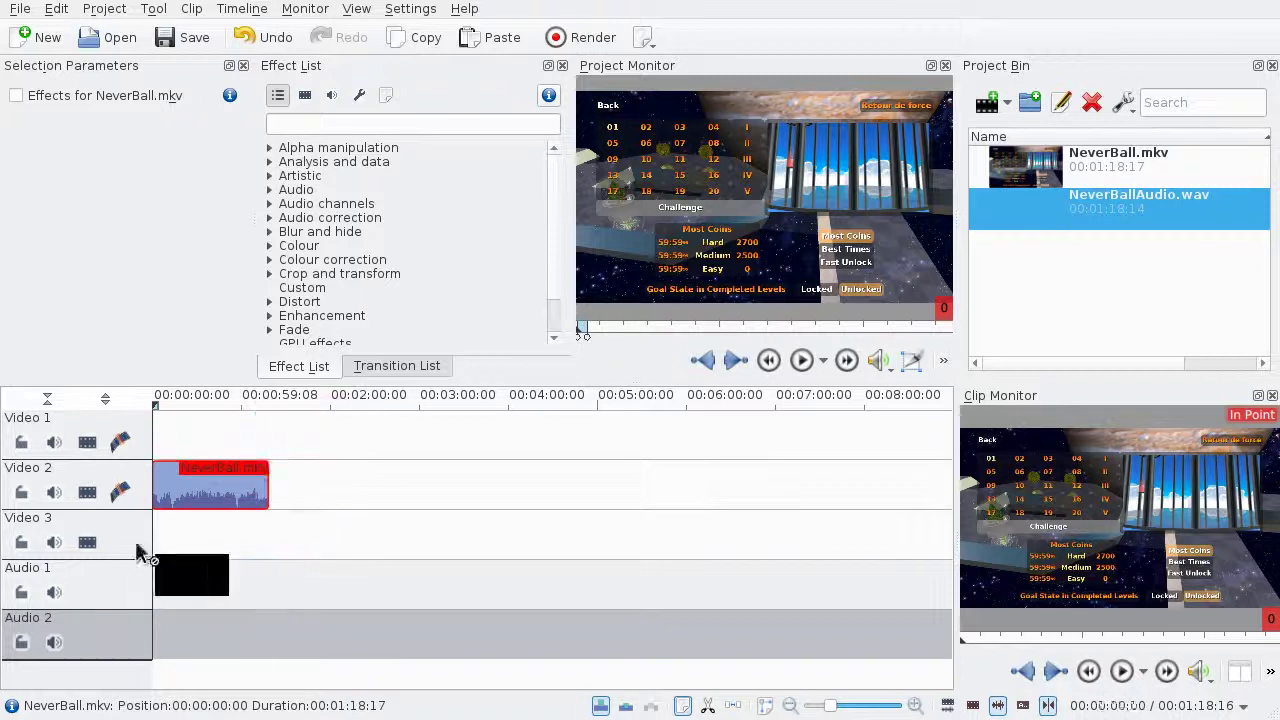
pyautogui.moveTo(137, 556); pyautogui.dragTo(145, 590)
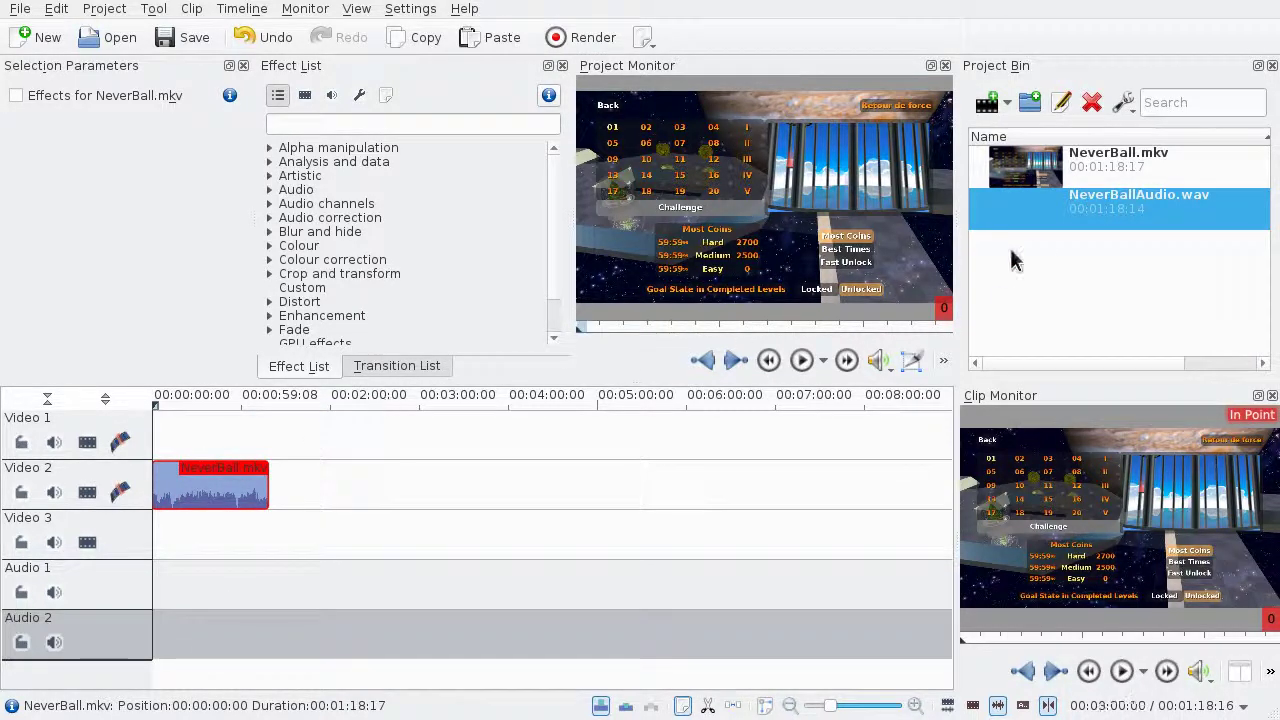
pyautogui.moveTo(1070, 215); pyautogui.dragTo(200, 590)
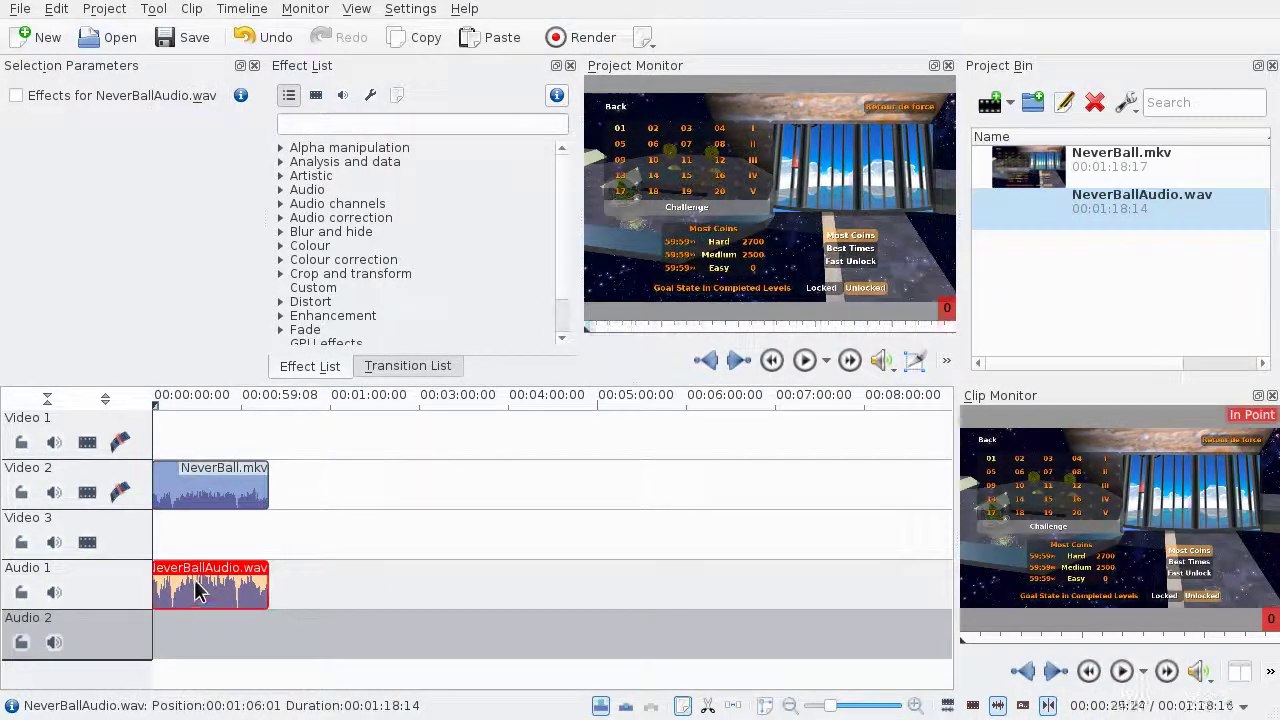
pyautogui.keyDown('ctrl'); pyautogui.scroll(3, 205, 530); pyautogui.keyUp('ctrl')
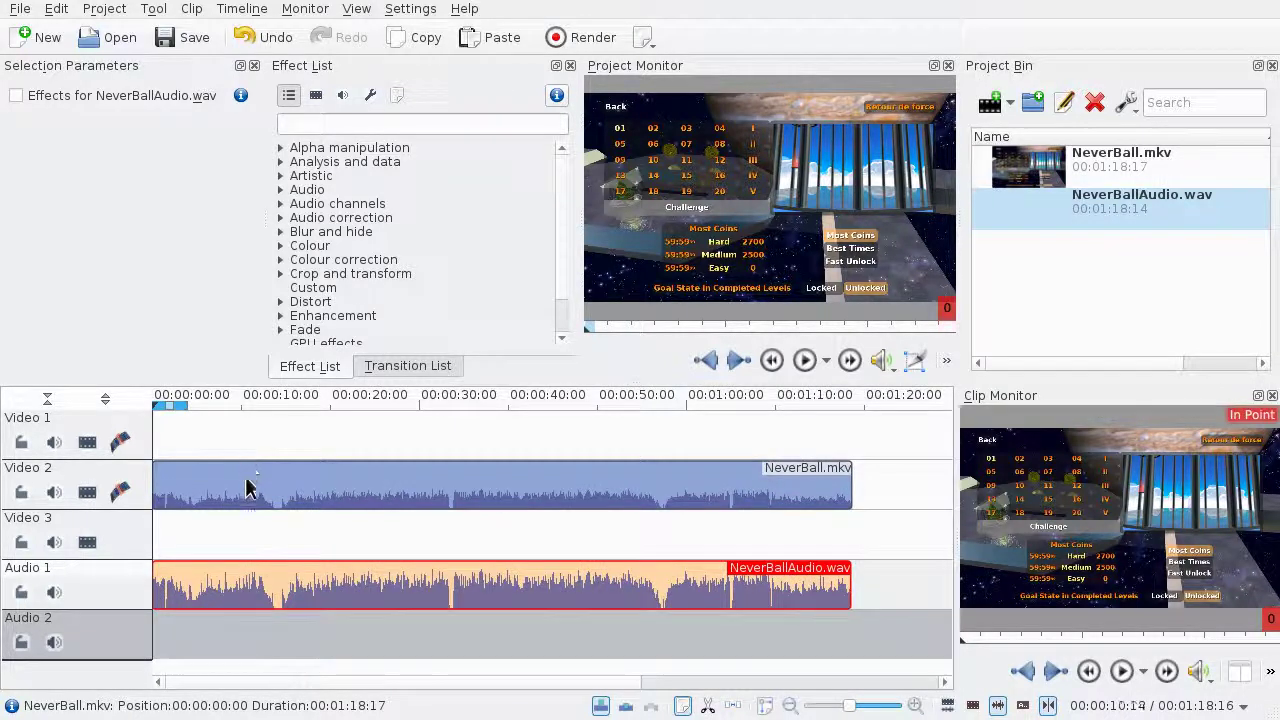
pyautogui.rightClick(252, 487)
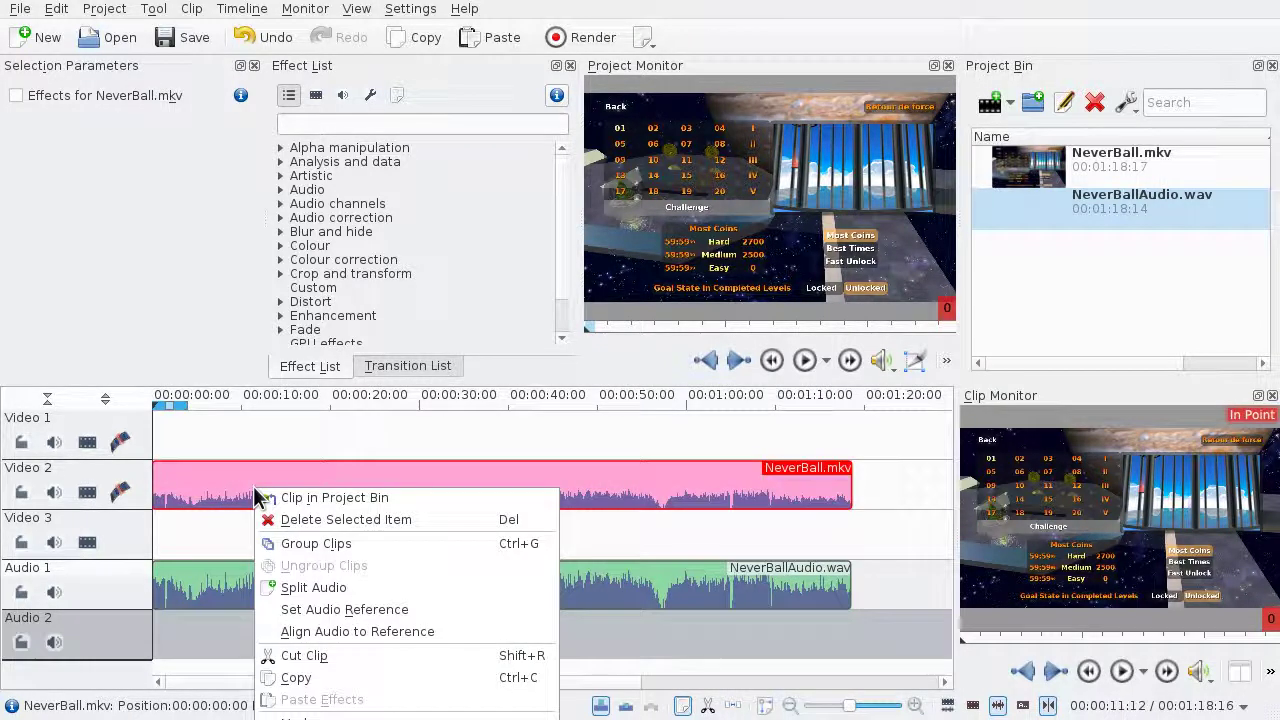
# Split off NeverBall.mkv's own audio, ungroup it, and delete that audio clip.
pyautogui.click(320, 587)
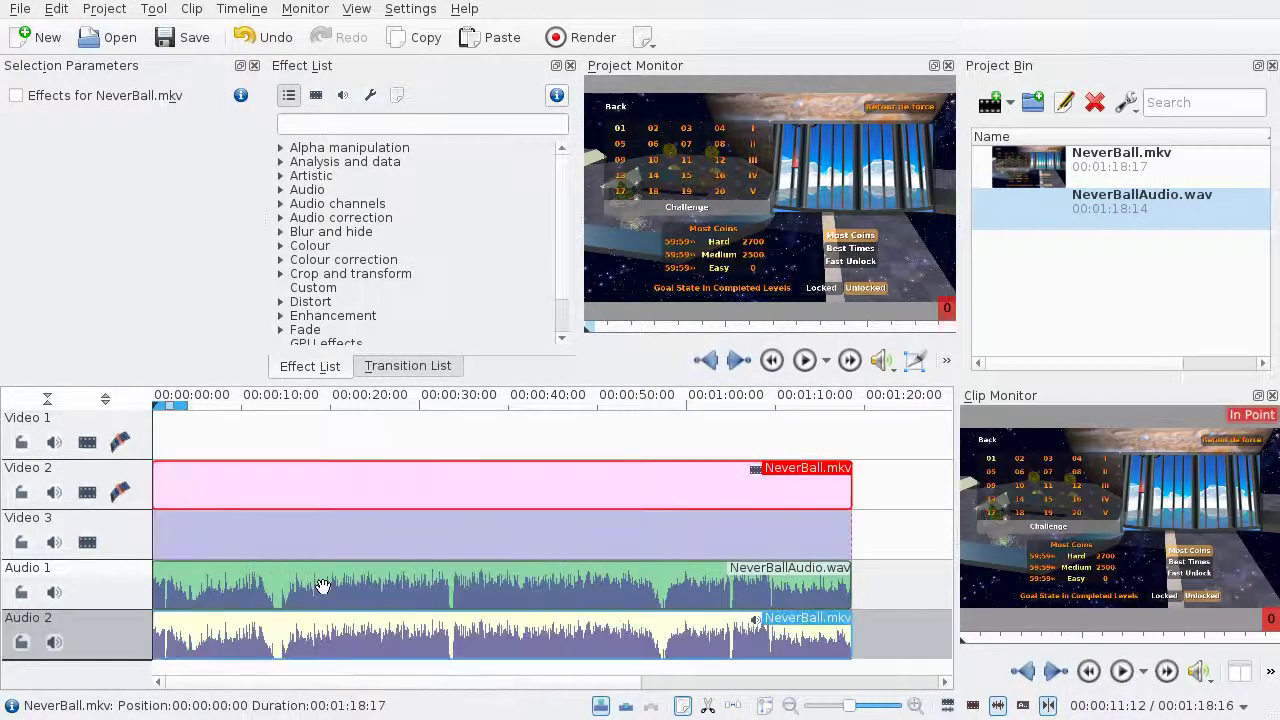
pyautogui.rightClick(325, 490)
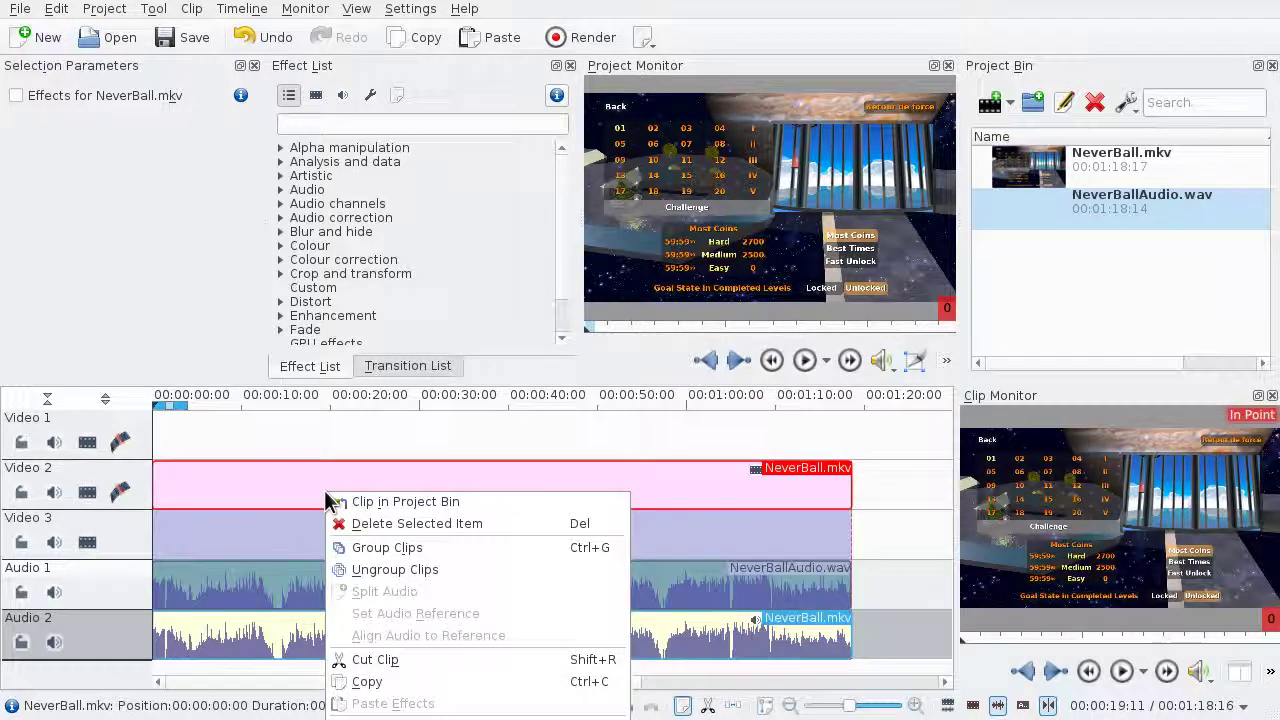
pyautogui.click(360, 577)
pyautogui.click(295, 630)
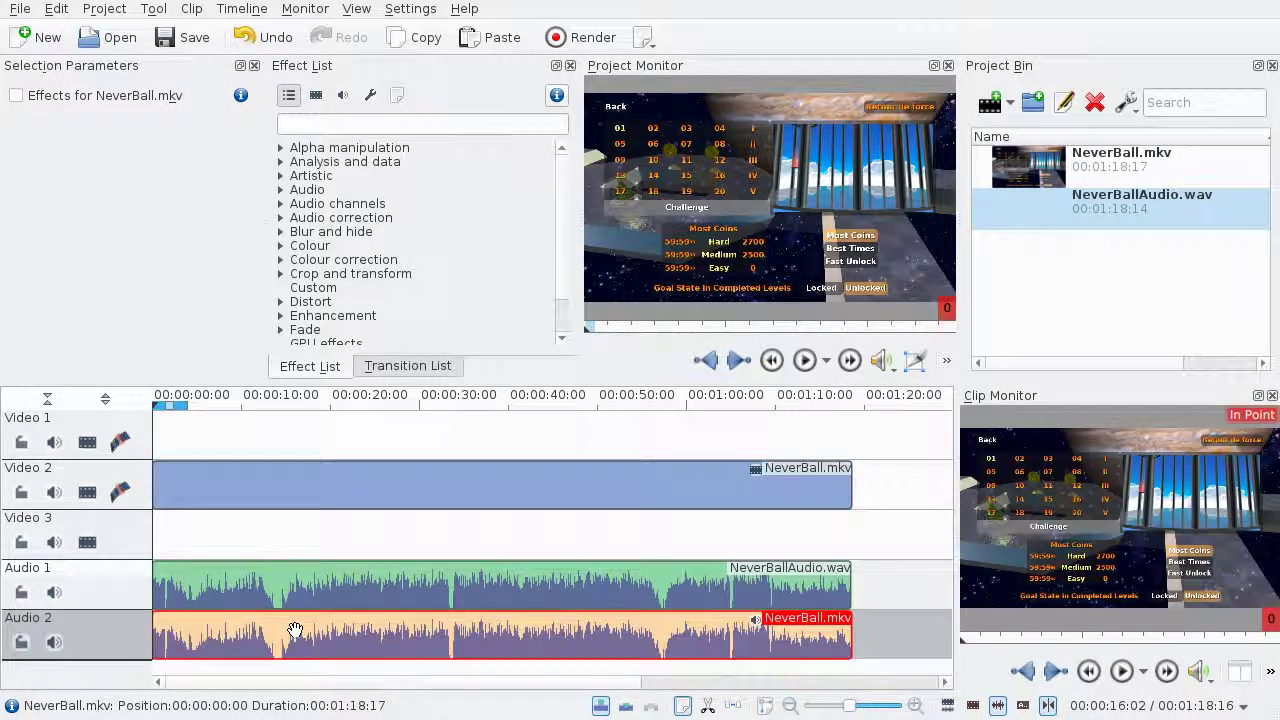
pyautogui.press('Delete')
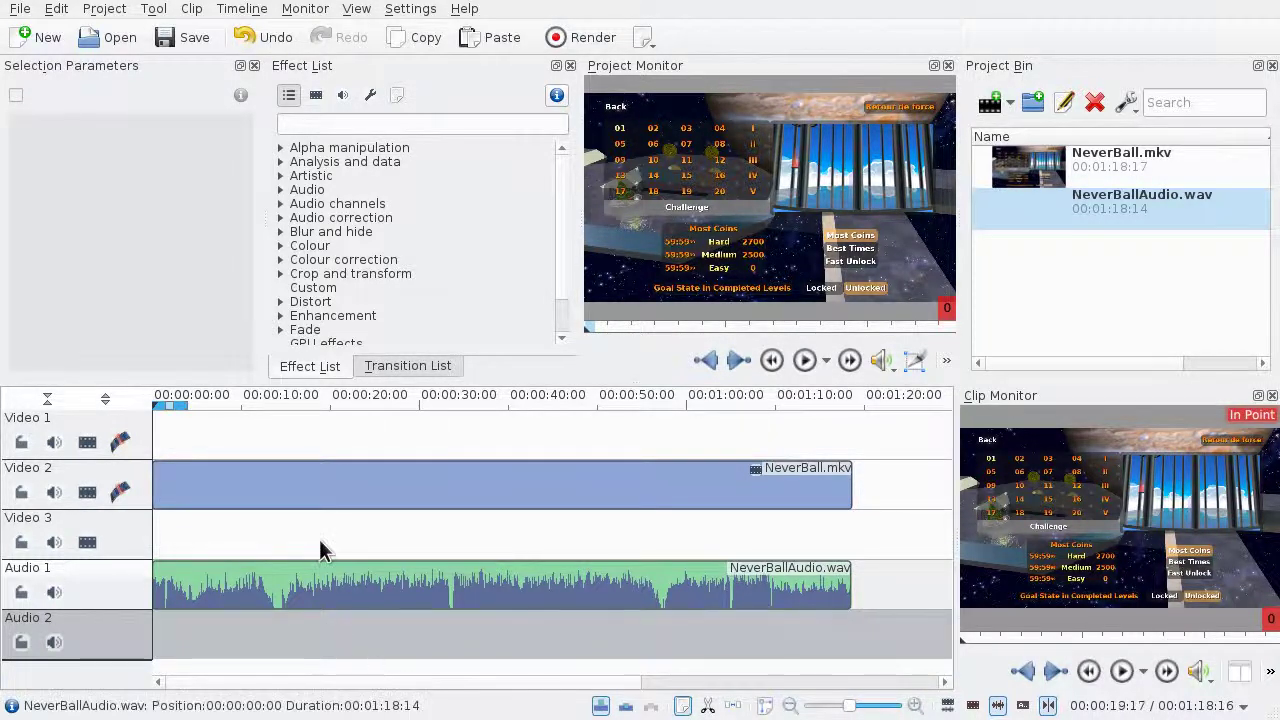
# Move NeverBall.mkv to Video 3, select it with NeverBallAudio.wav, and group the two.
pyautogui.moveTo(306, 489); pyautogui.dragTo(300, 523)
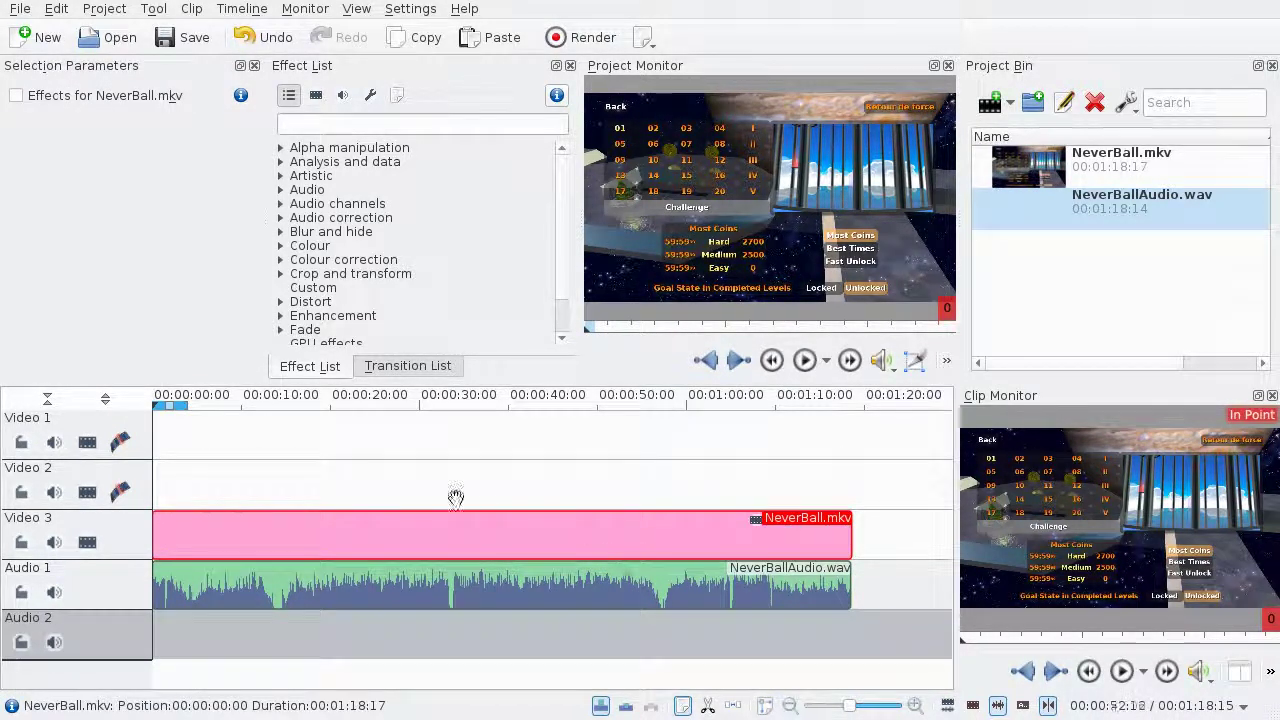
pyautogui.moveTo(418, 484); pyautogui.dragTo(310, 610)
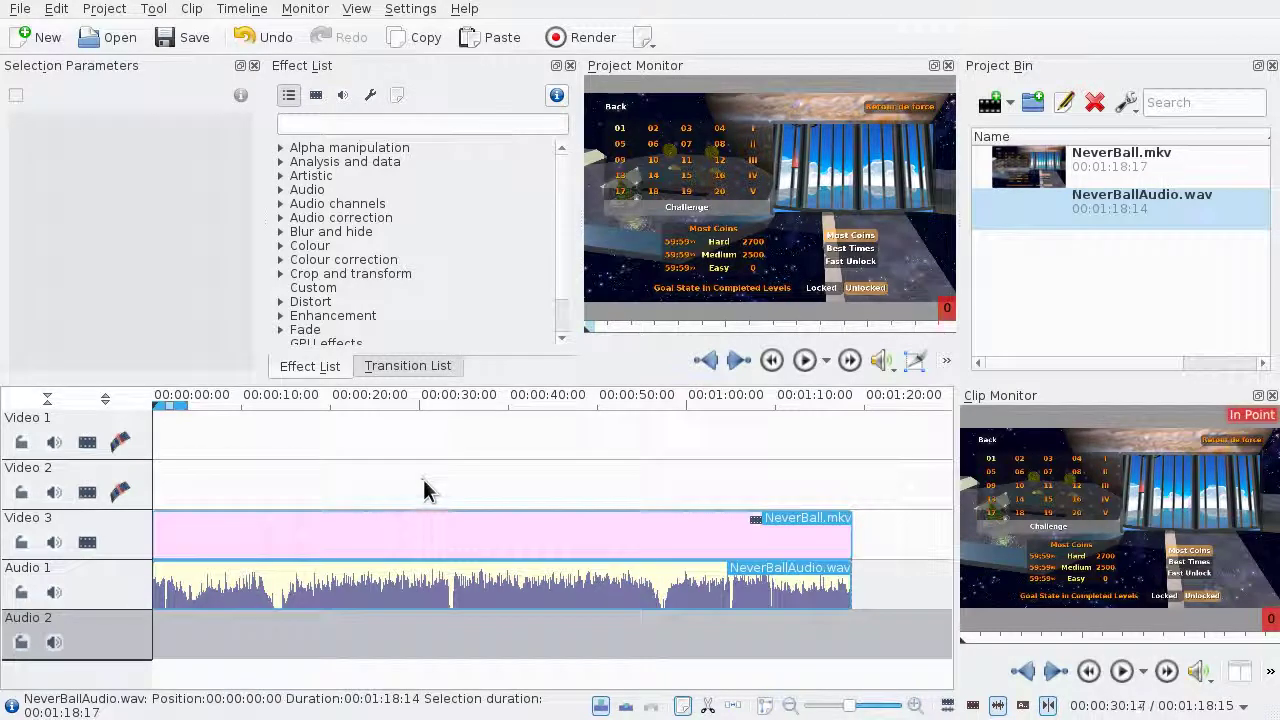
pyautogui.moveTo(424, 481); pyautogui.dragTo(253, 652)
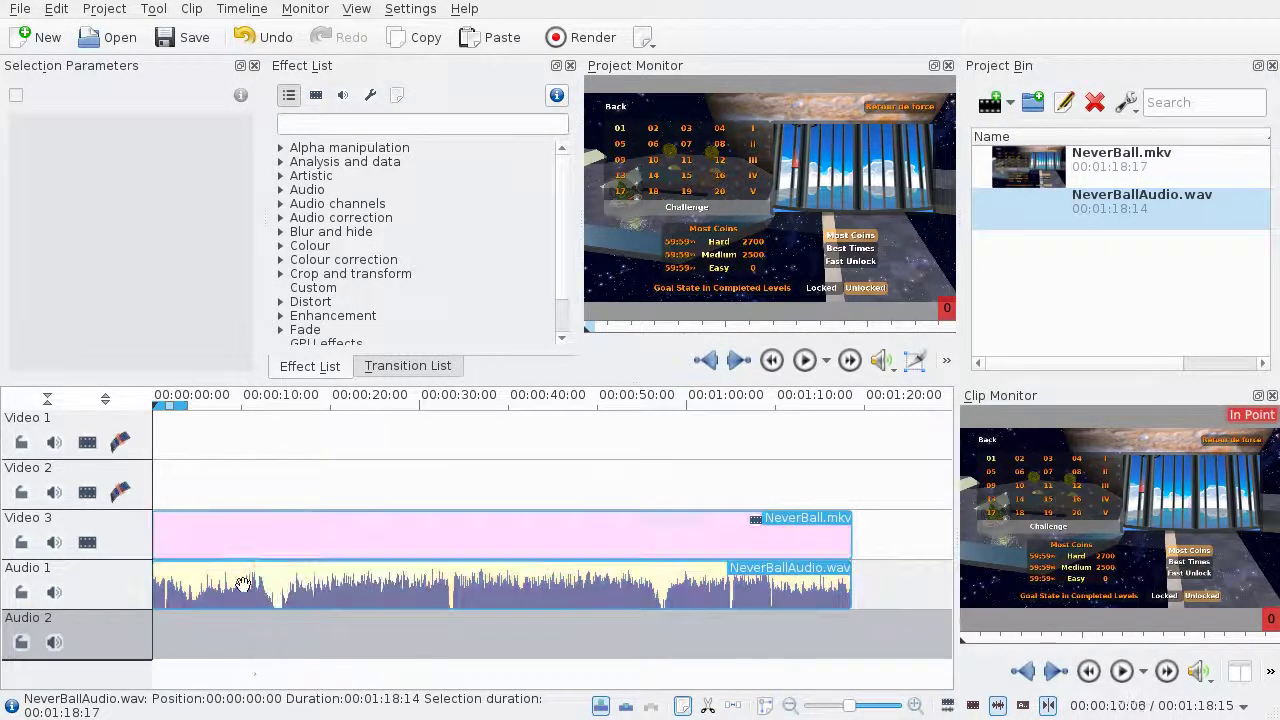
pyautogui.scroll(1, 286, 600)
pyautogui.scroll(1, 250, 565)
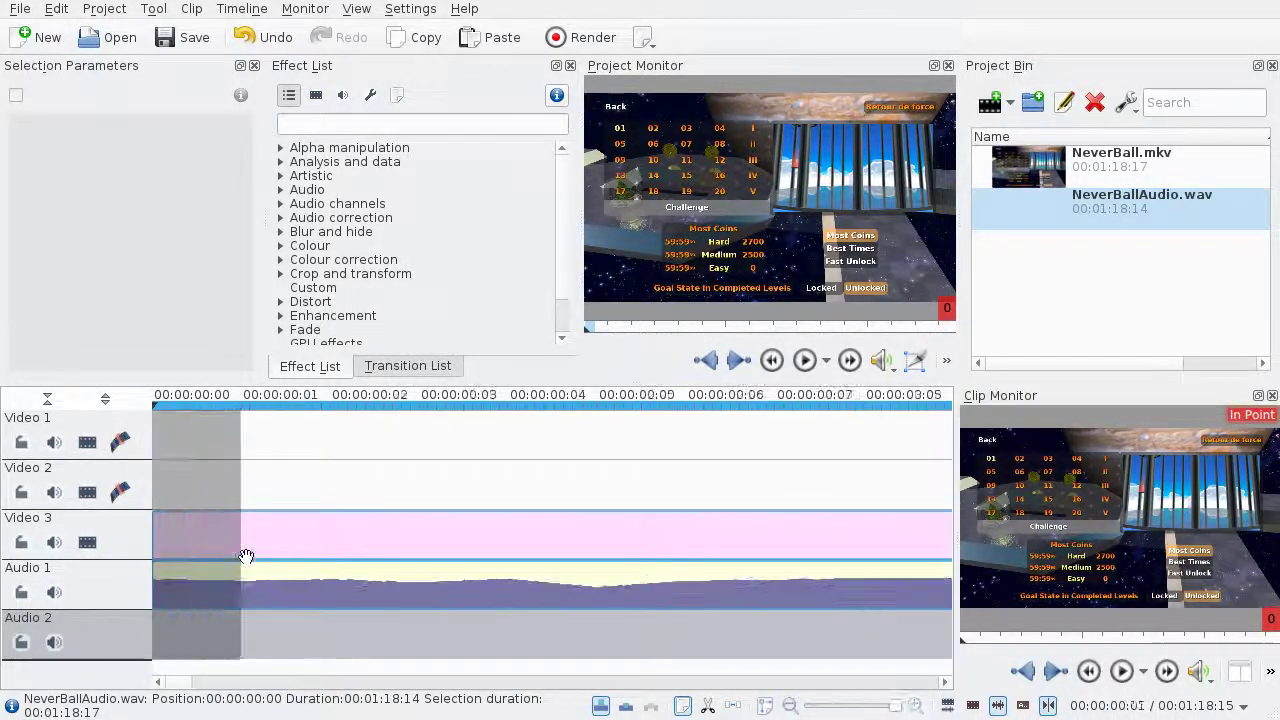
pyautogui.rightClick(439, 536)
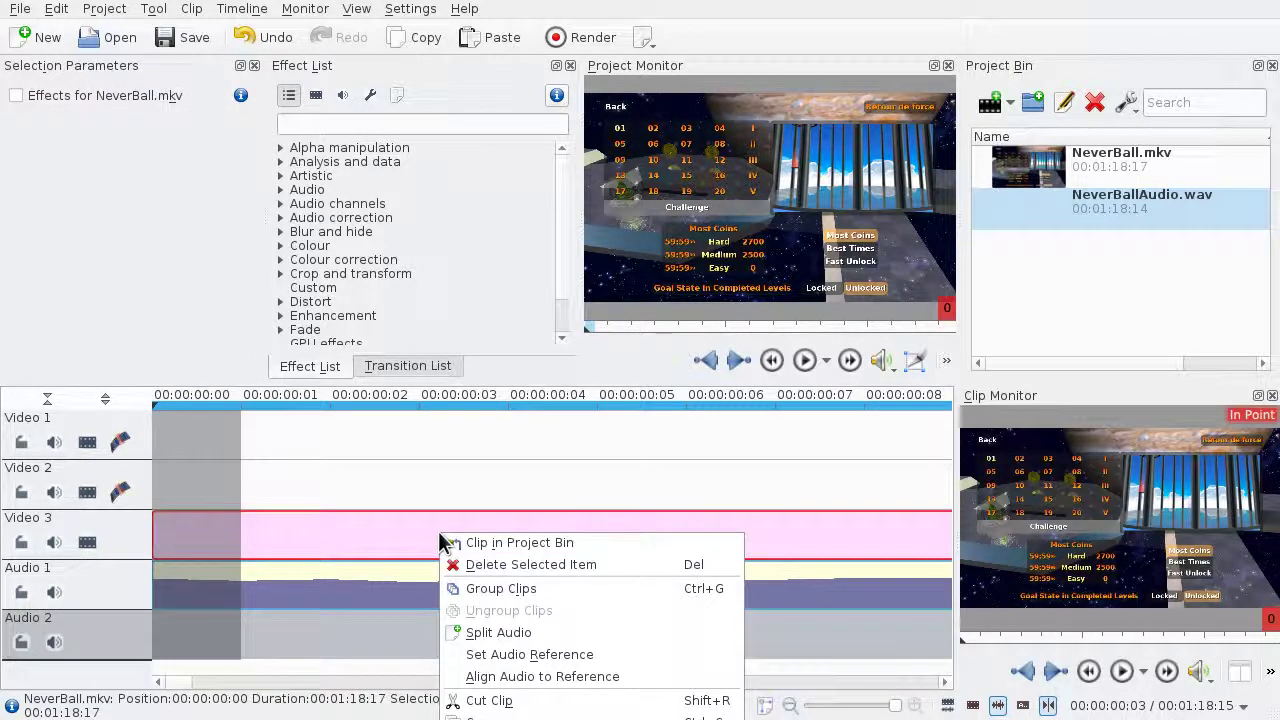
pyautogui.click(524, 596)
pyautogui.scroll(-1, 380, 455)
# Paste a copy of the grouped pair on Video 3 and Audio 1, after the original, near 00:01:38.
pyautogui.scroll(-1, 375, 462)
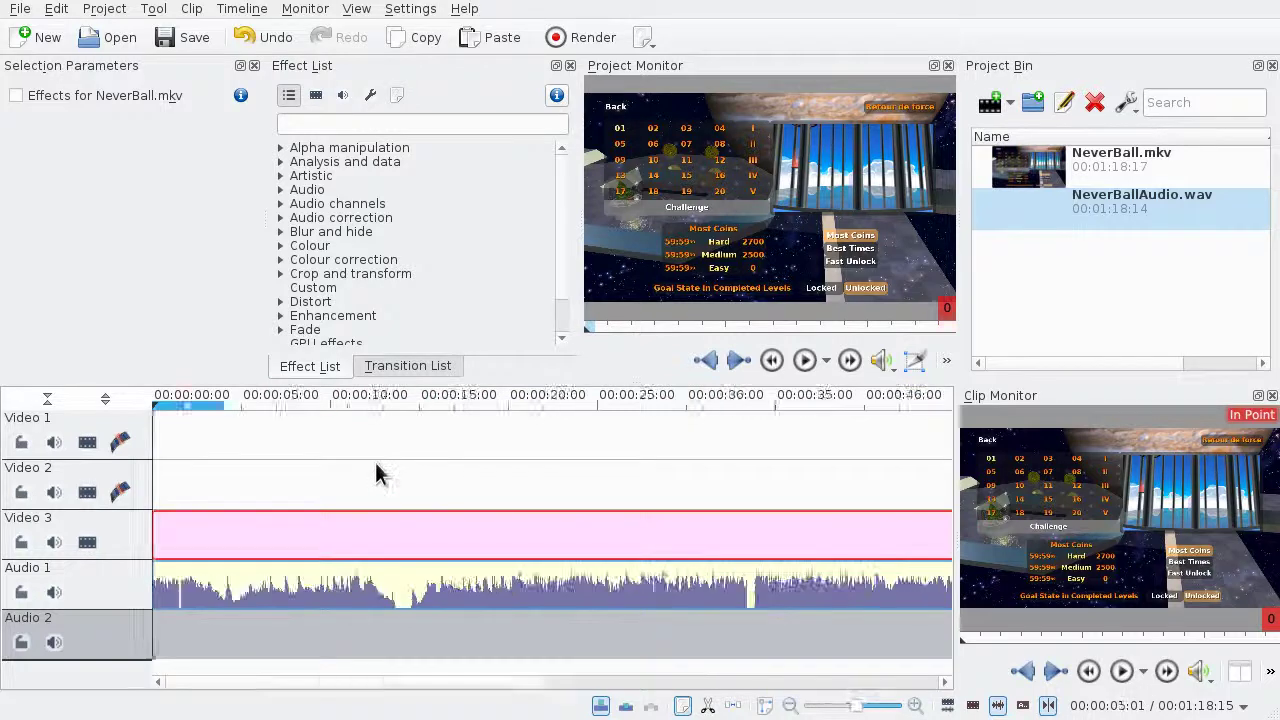
pyautogui.scroll(-2, 375, 470)
pyautogui.moveTo(263, 517); pyautogui.dragTo(342, 541)
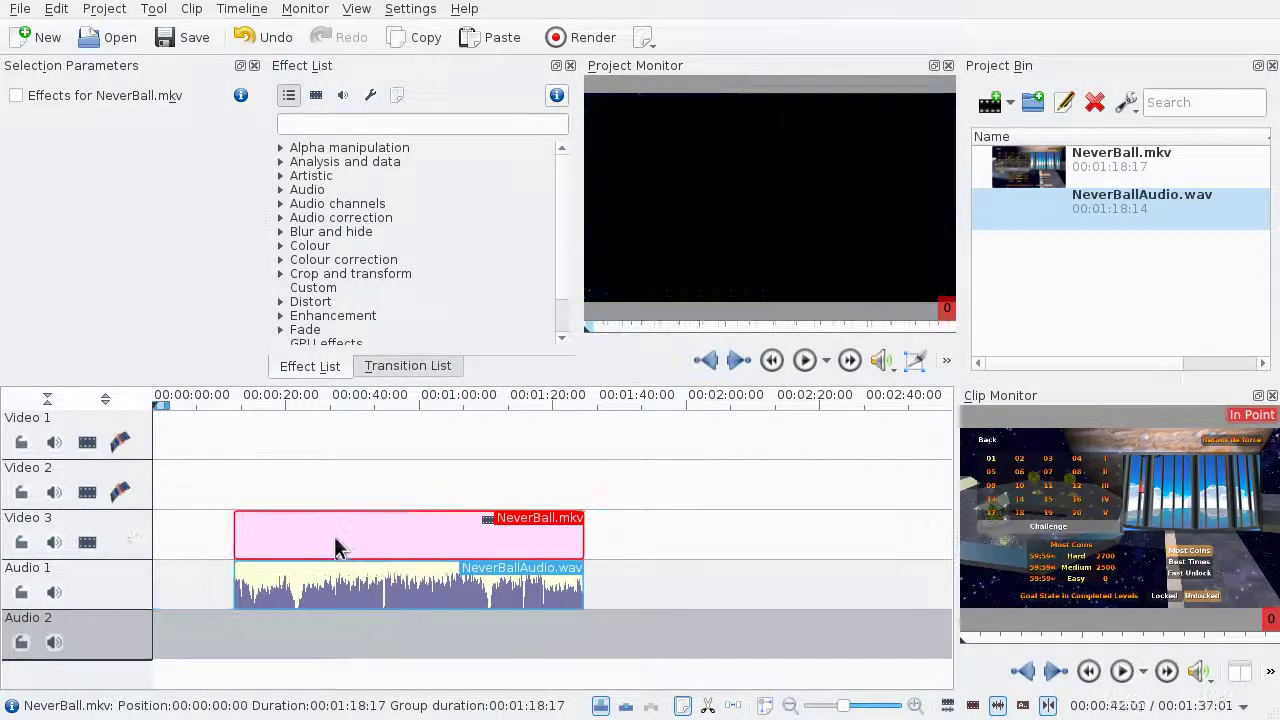
pyautogui.hotkey('ctrl', 'v')
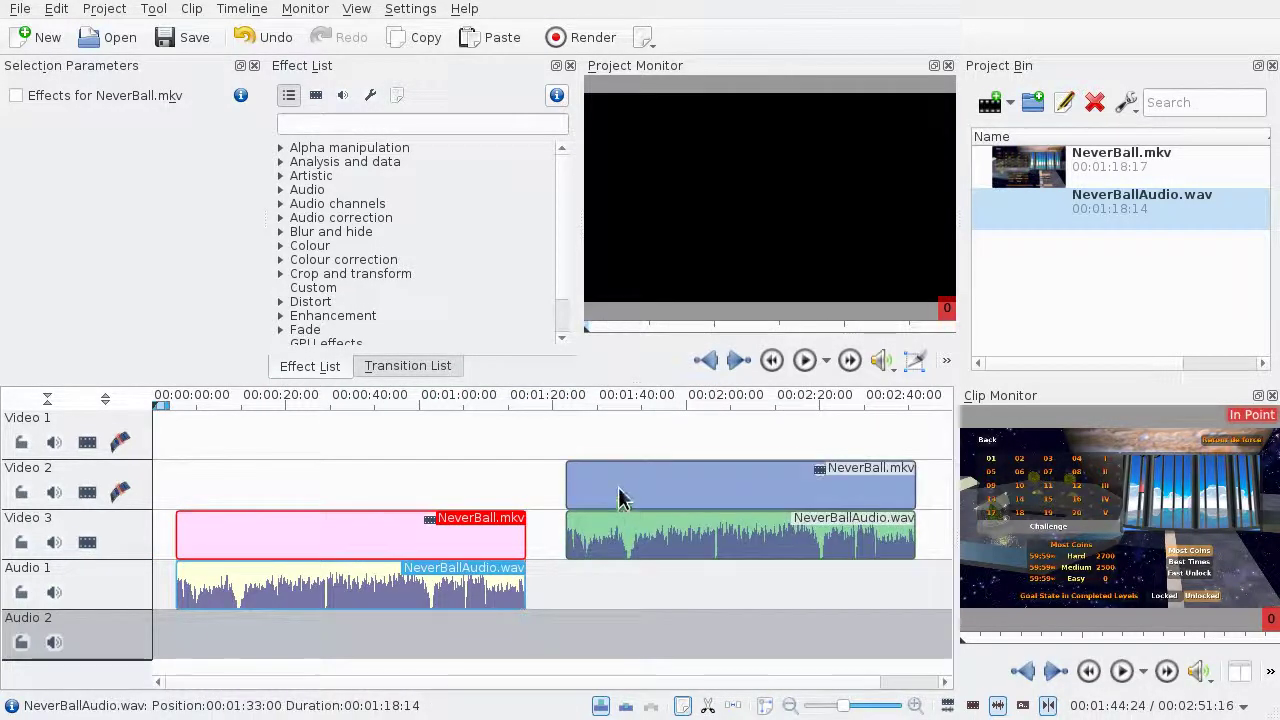
pyautogui.moveTo(623, 491)
pyautogui.mouseDown()
pyautogui.moveTo(665, 593)
pyautogui.moveTo(603, 500)
pyautogui.mouseUp()
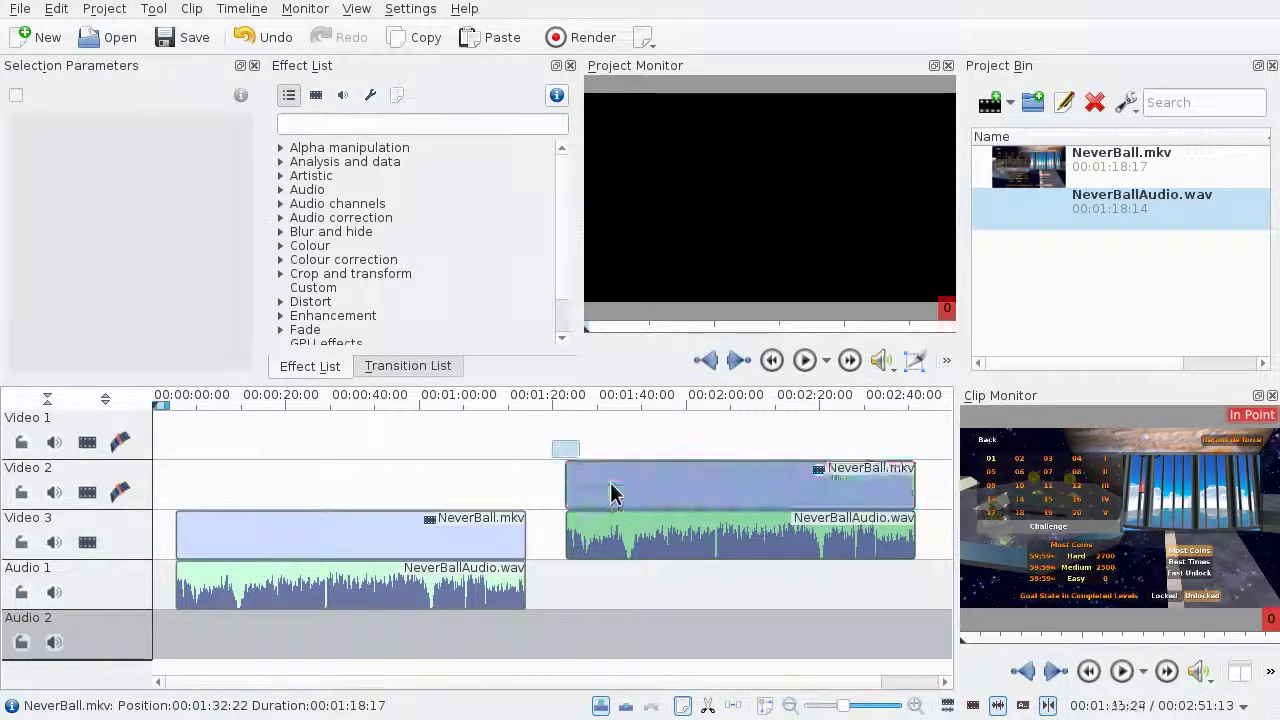
pyautogui.click(680, 530)
pyautogui.moveTo(680, 530)
pyautogui.mouseDown()
pyautogui.moveTo(690, 545)
pyautogui.moveTo(657, 531)
pyautogui.mouseUp()
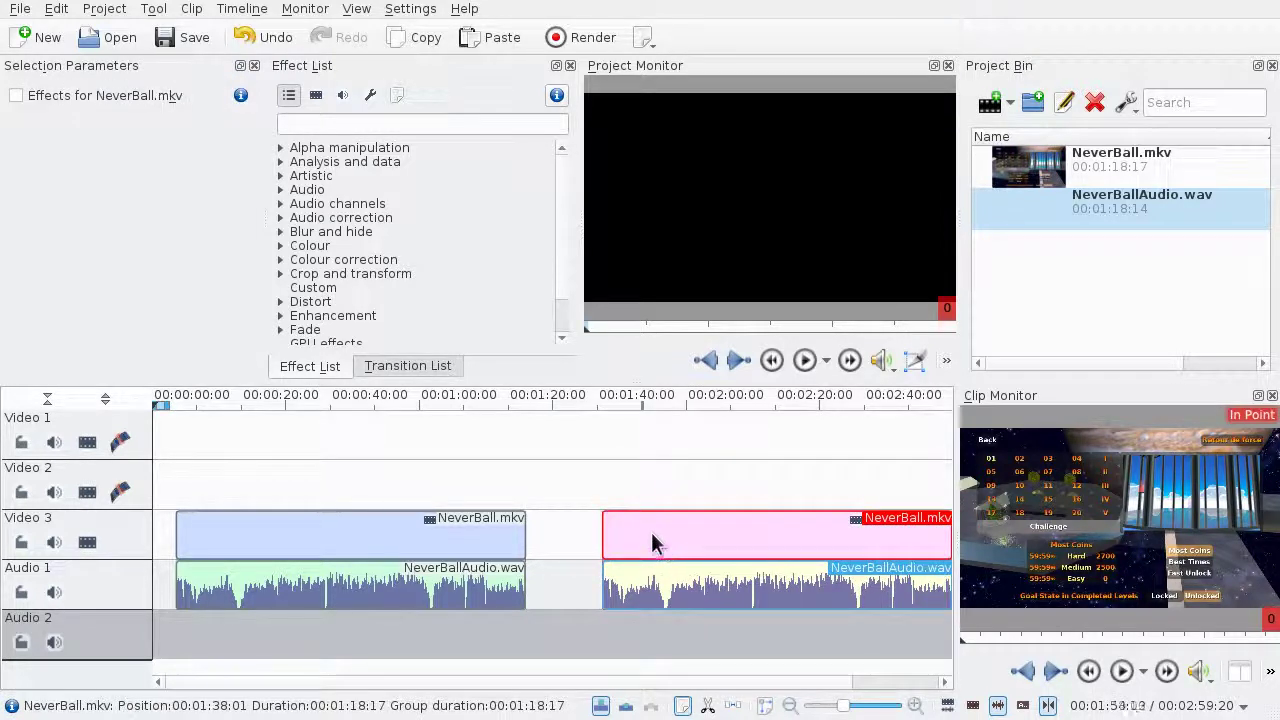
pyautogui.click(643, 535)
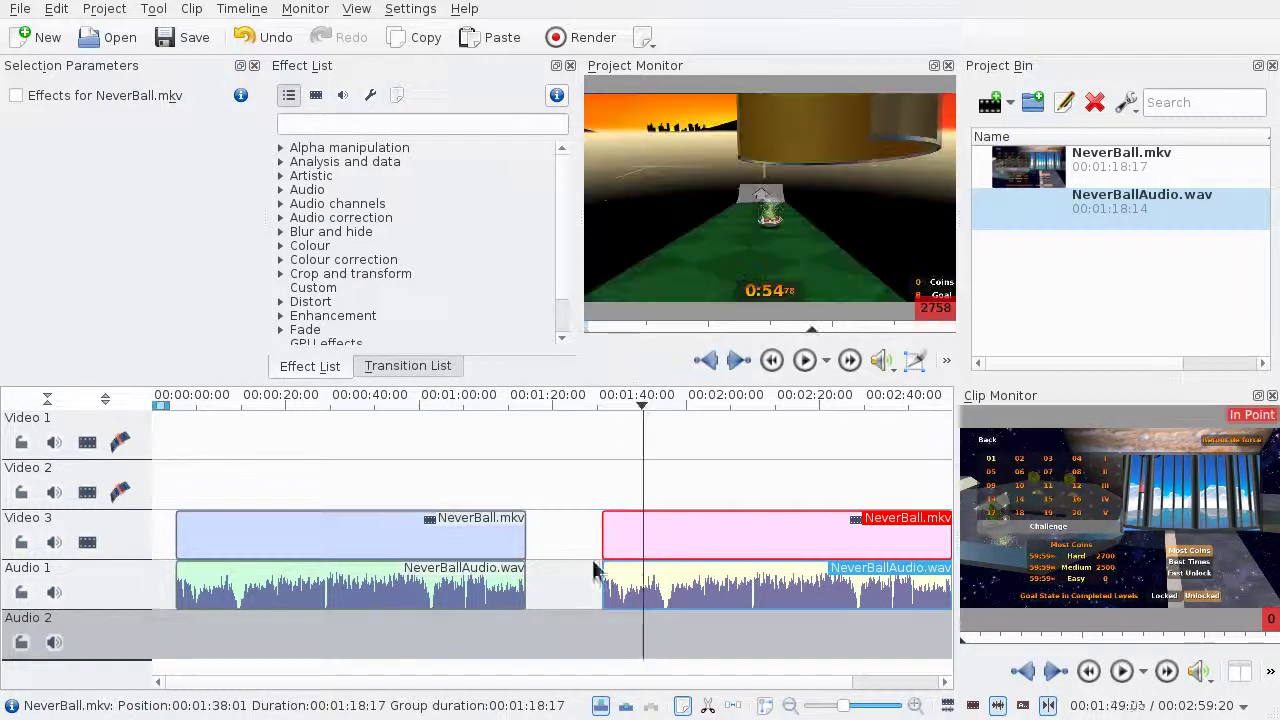
# Razor-cut the copied pair near 1:40 and trim the later piece's start to leave a gap.
pyautogui.click(707, 706)
pyautogui.click(677, 545)
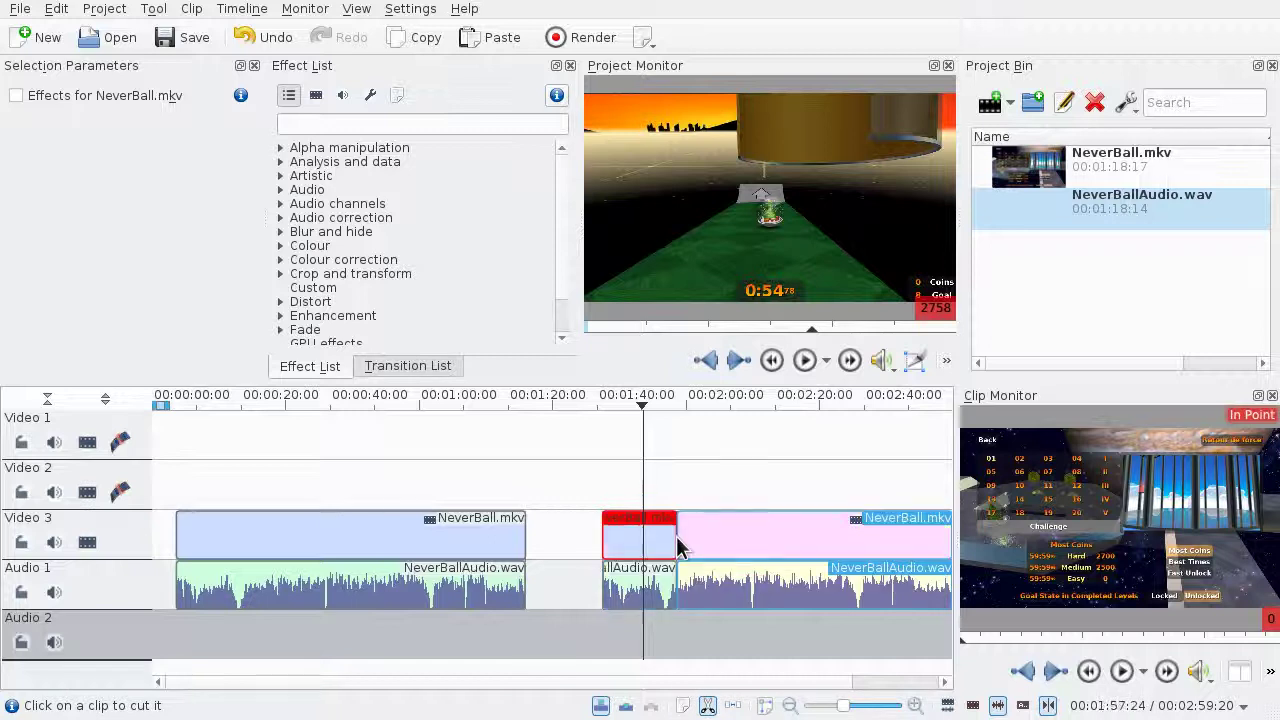
pyautogui.press('s')
pyautogui.moveTo(678, 545); pyautogui.dragTo(758, 545)
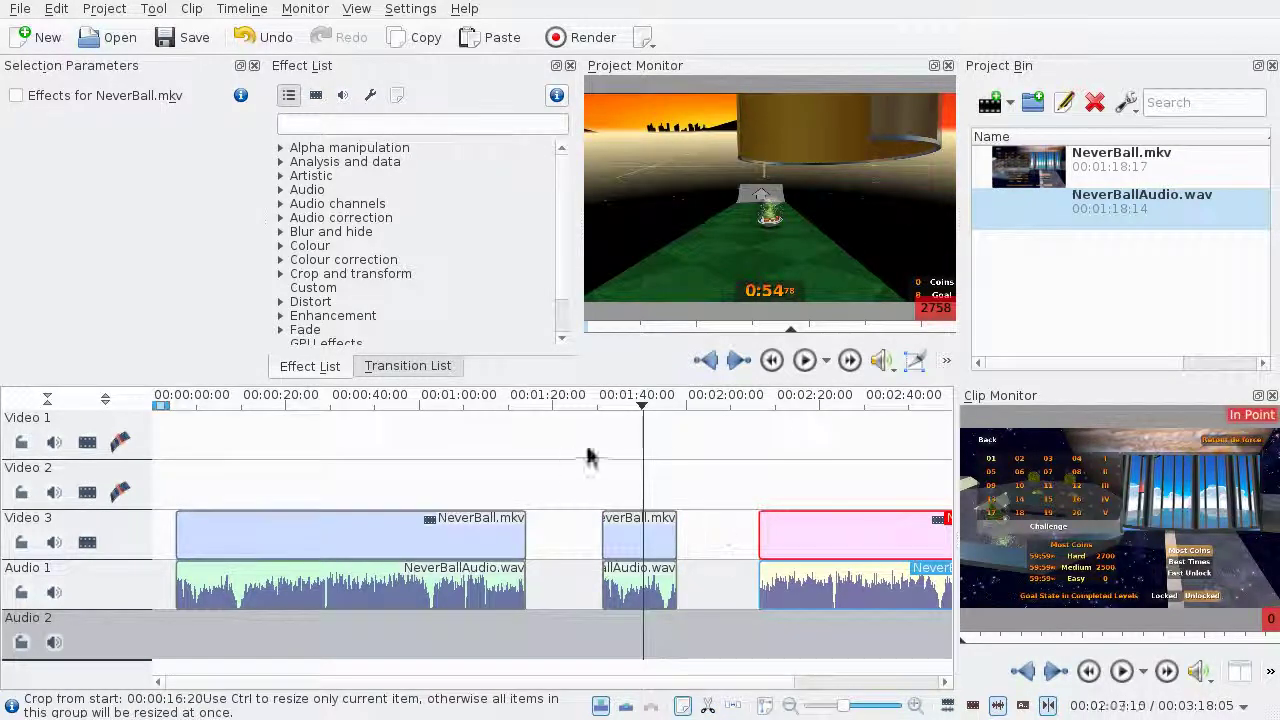
pyautogui.click(660, 480)
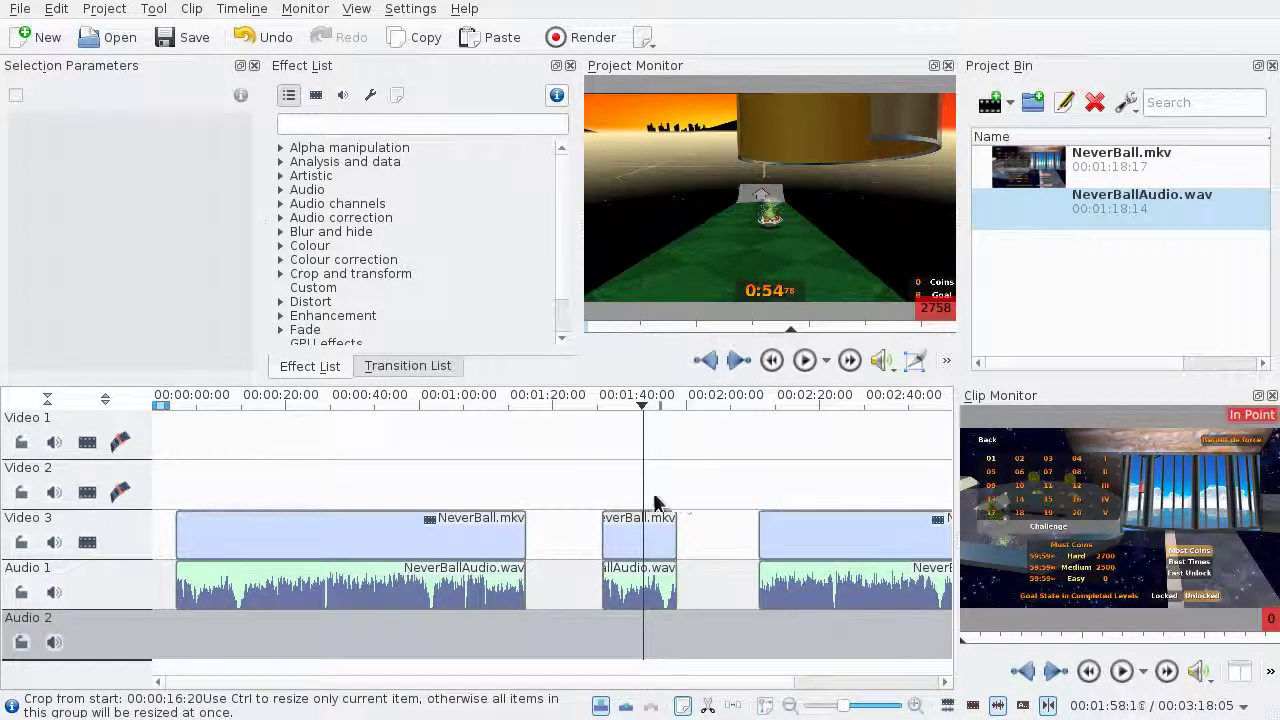
# Move the playhead to the Fall-out! moment near 1:54, then back to about 1:51.
pyautogui.click(656, 498)
pyautogui.scroll(3, 703, 580)
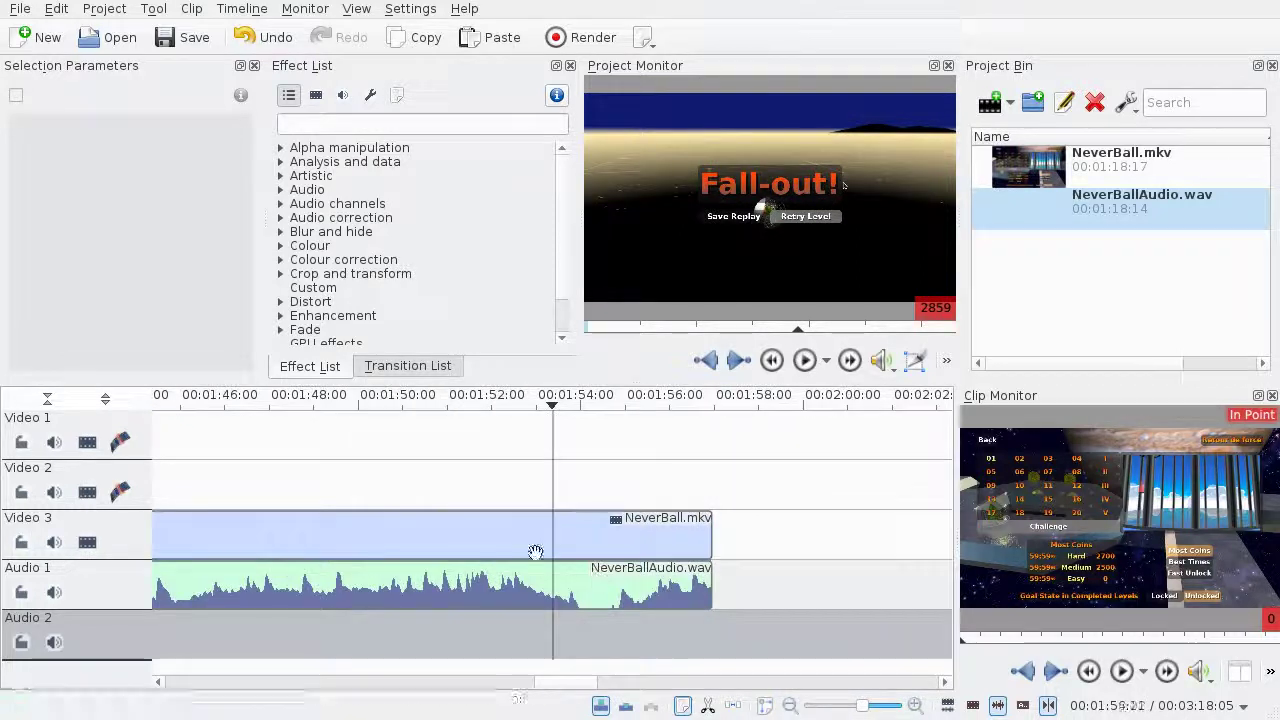
pyautogui.click(468, 468)
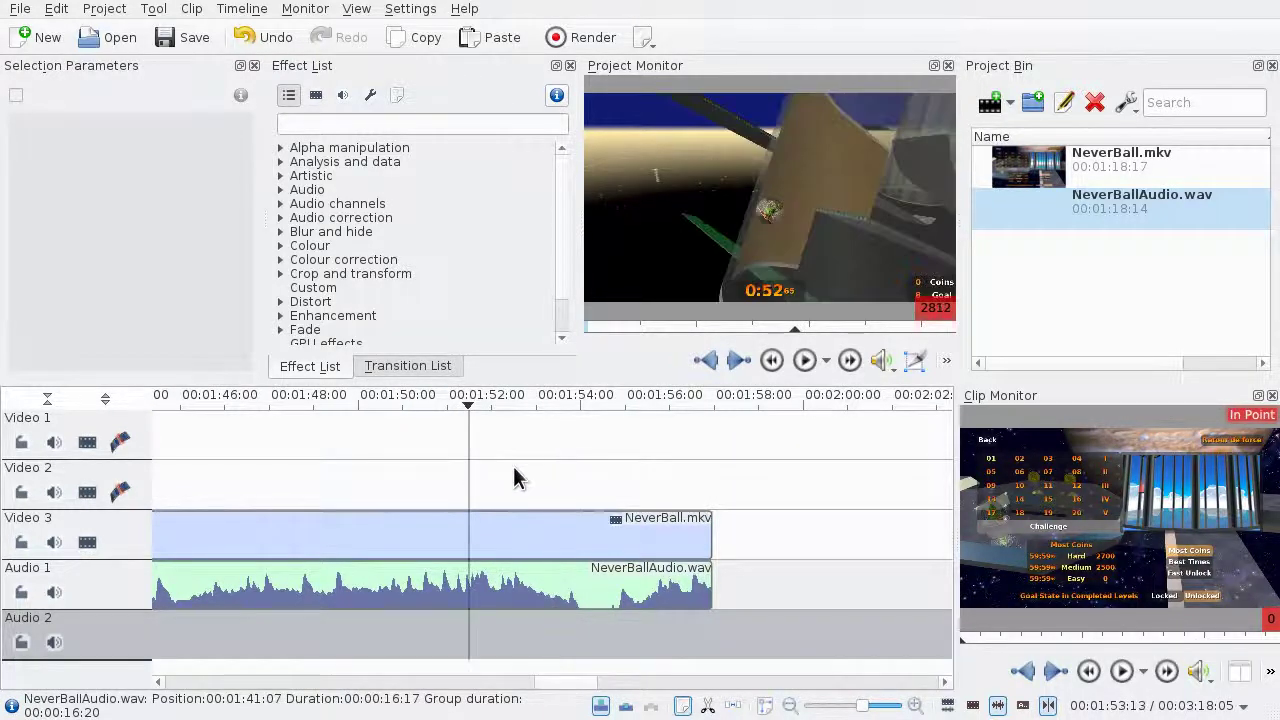
pyautogui.scroll(-3, 551, 472)
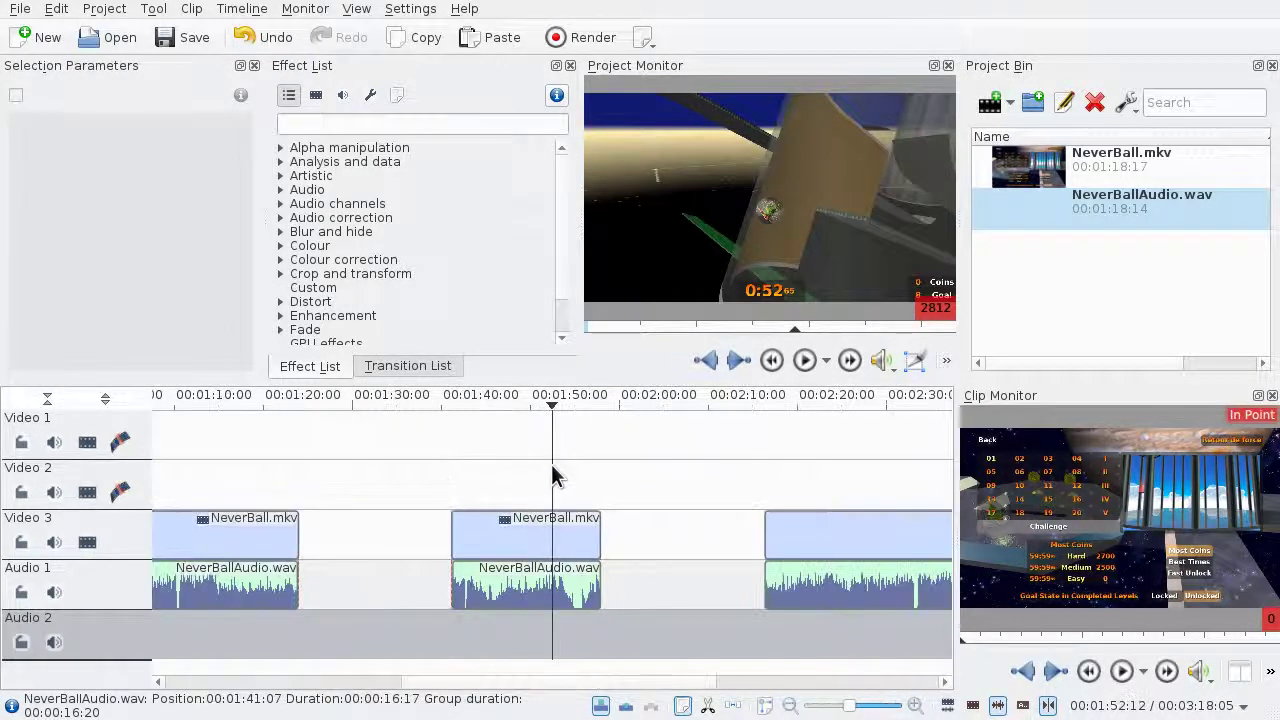
pyautogui.click(483, 463)
pyautogui.press('space')
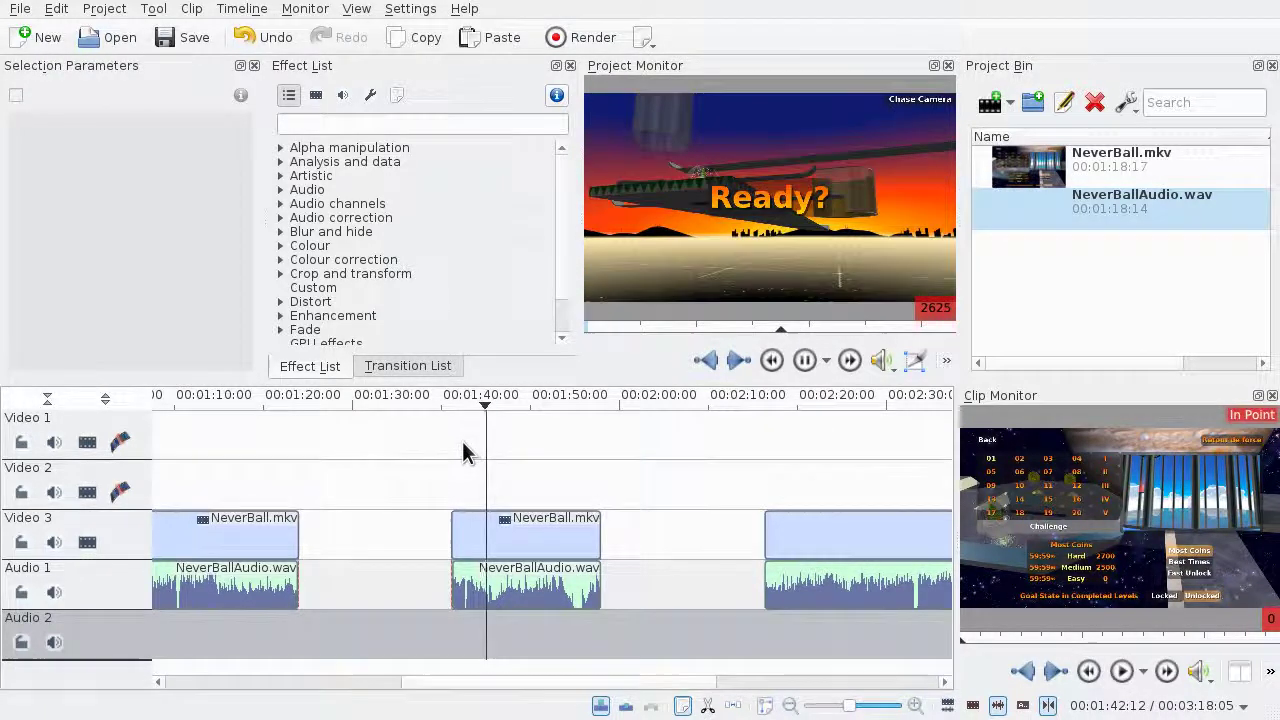
pyautogui.scroll(2, 548, 452)
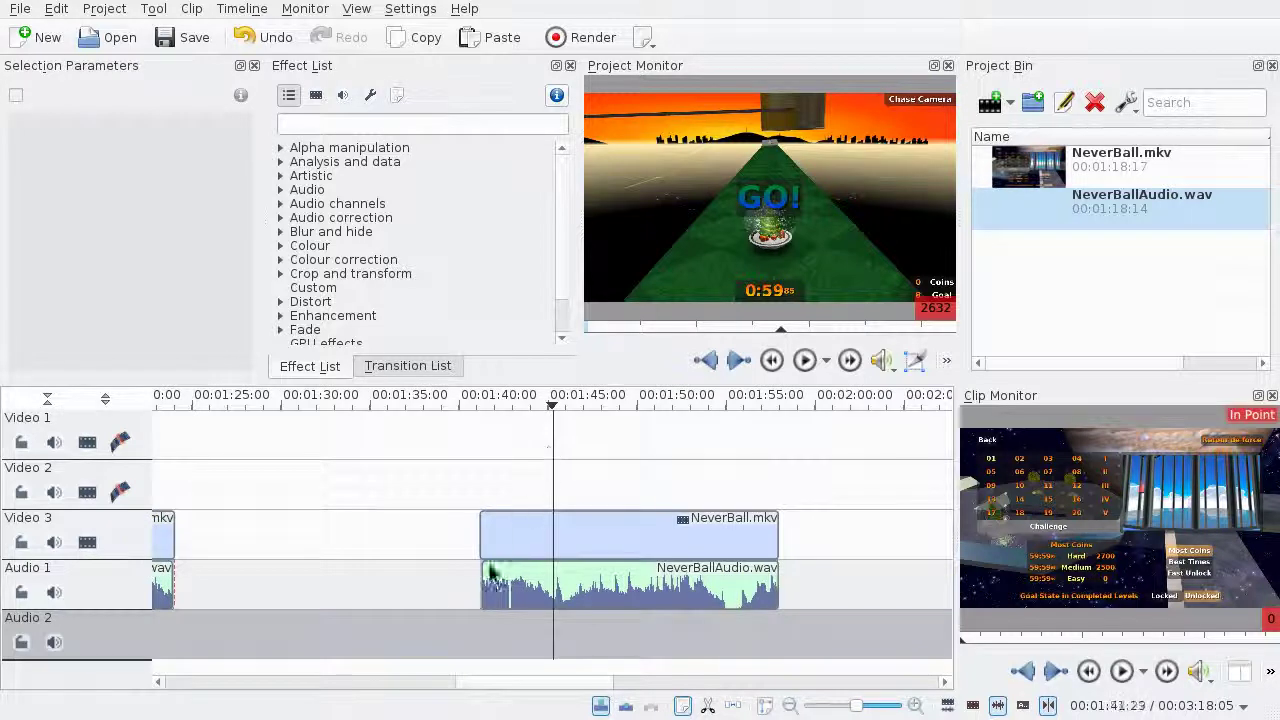
pyautogui.moveTo(490, 683); pyautogui.dragTo(778, 679)
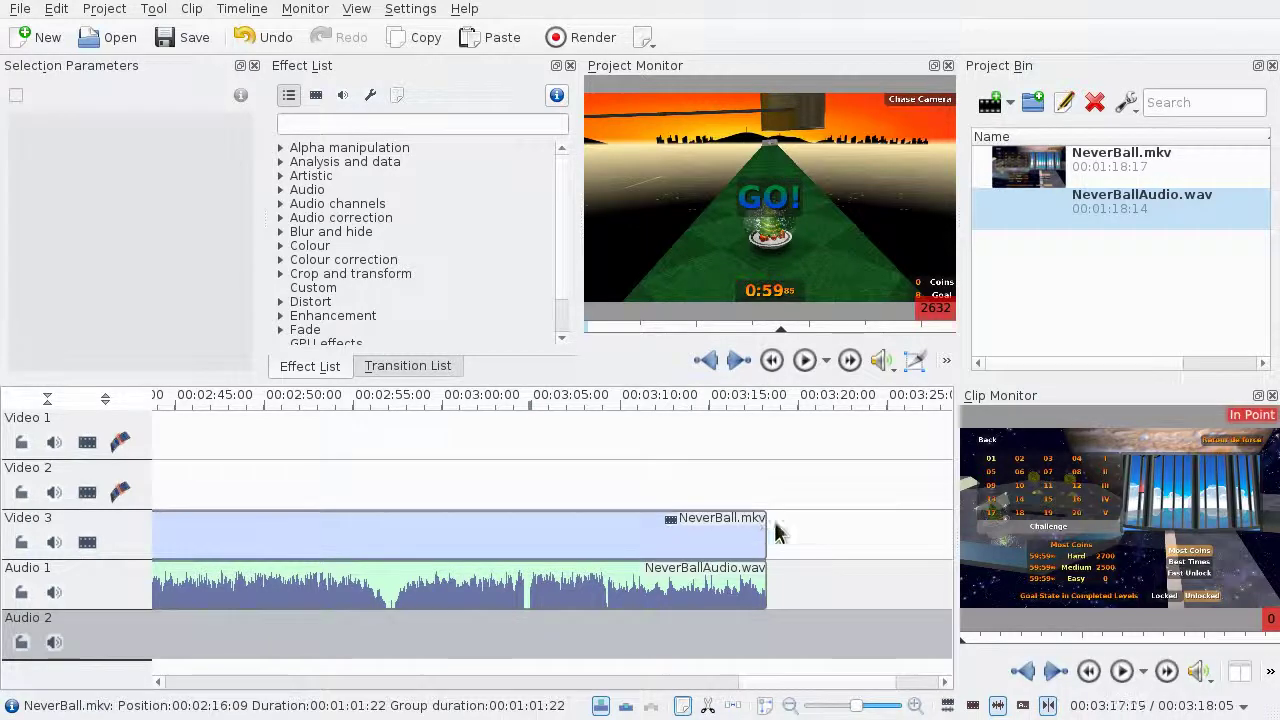
pyautogui.scroll(-1, 757, 645)
pyautogui.scroll(-2, 751, 640)
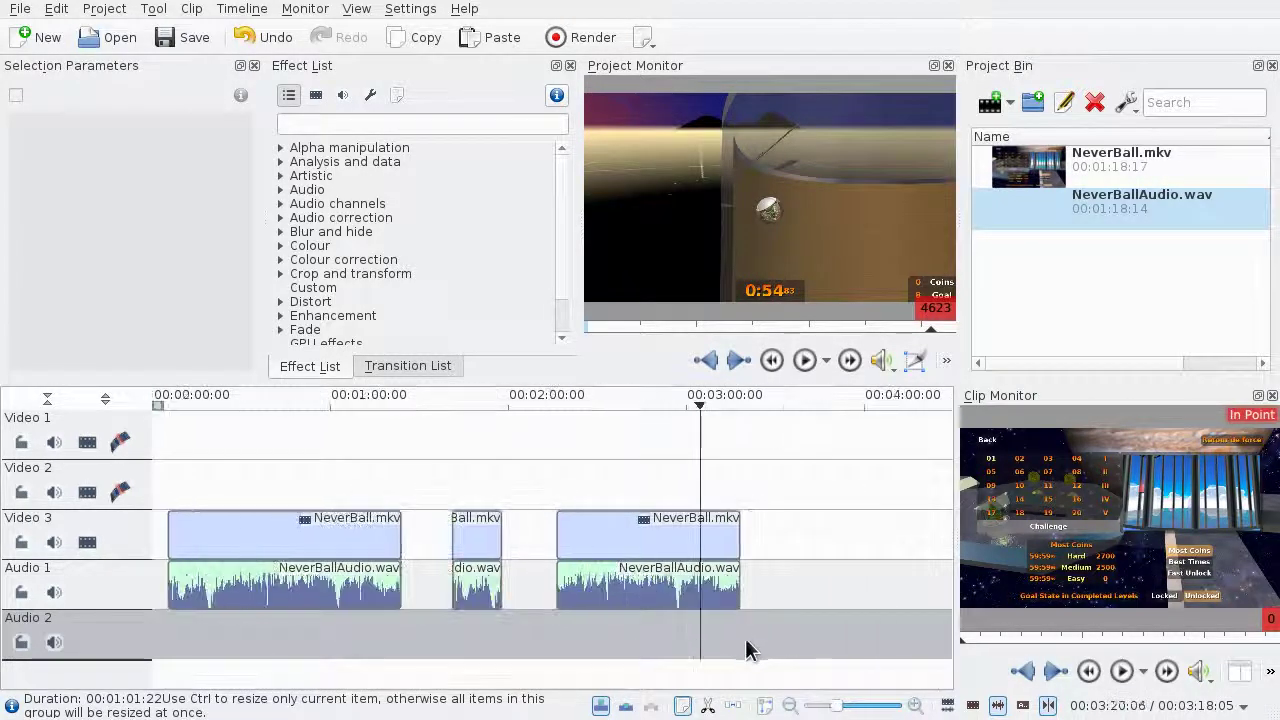
pyautogui.scroll(-1, 740, 642)
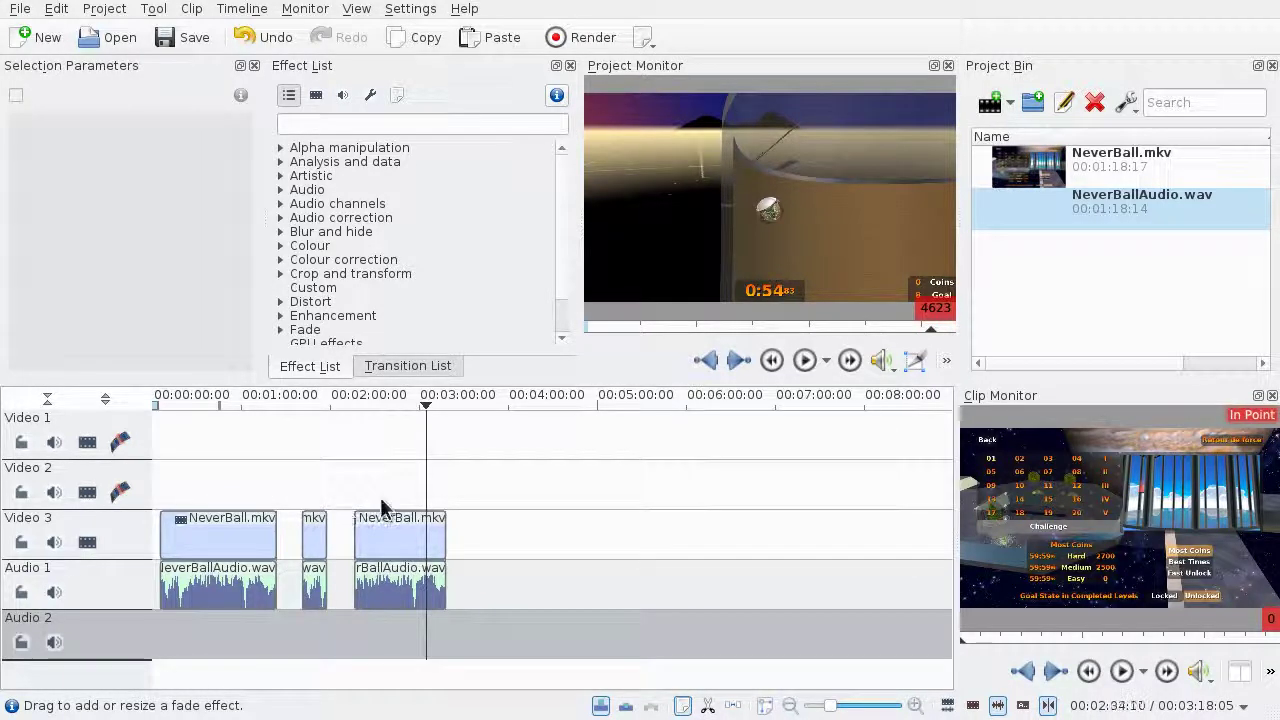
pyautogui.scroll(2, 381, 508)
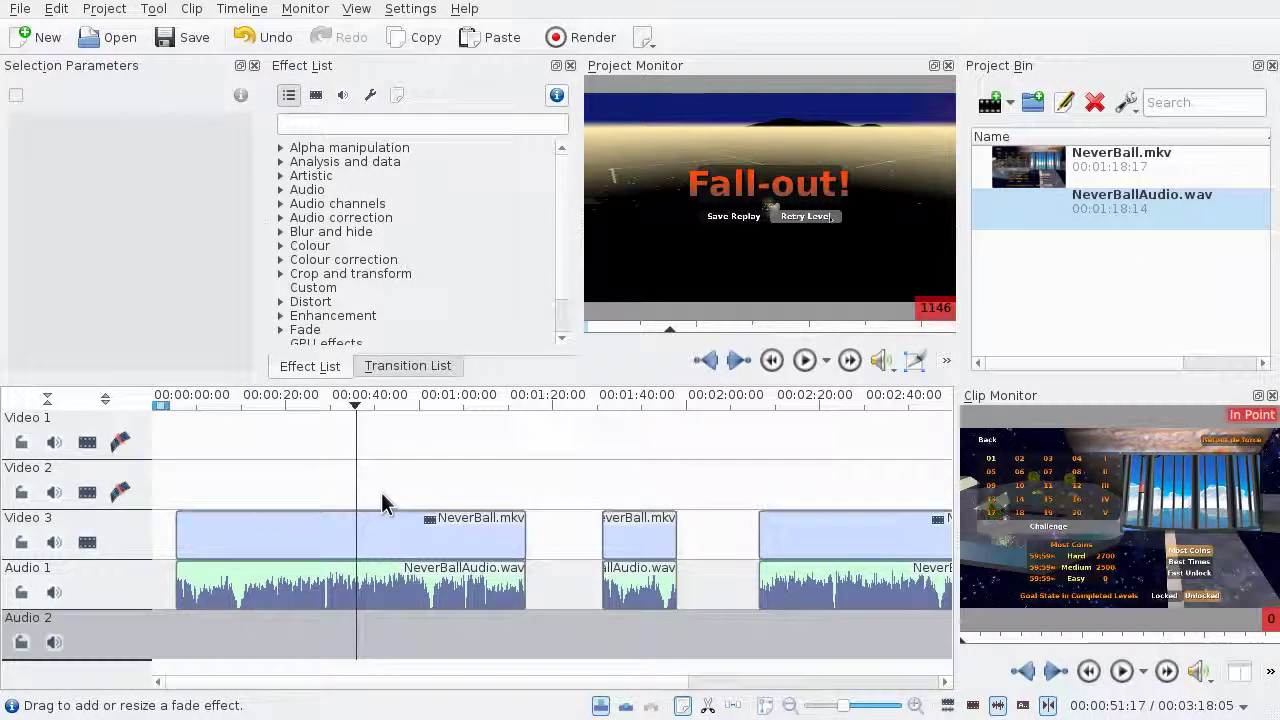